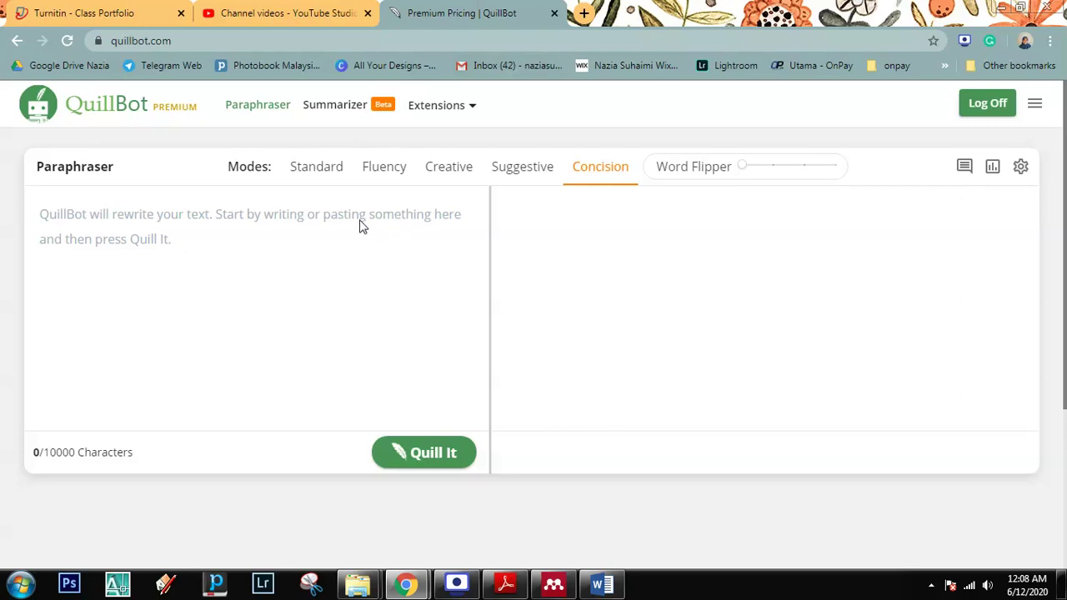
click(338, 225)
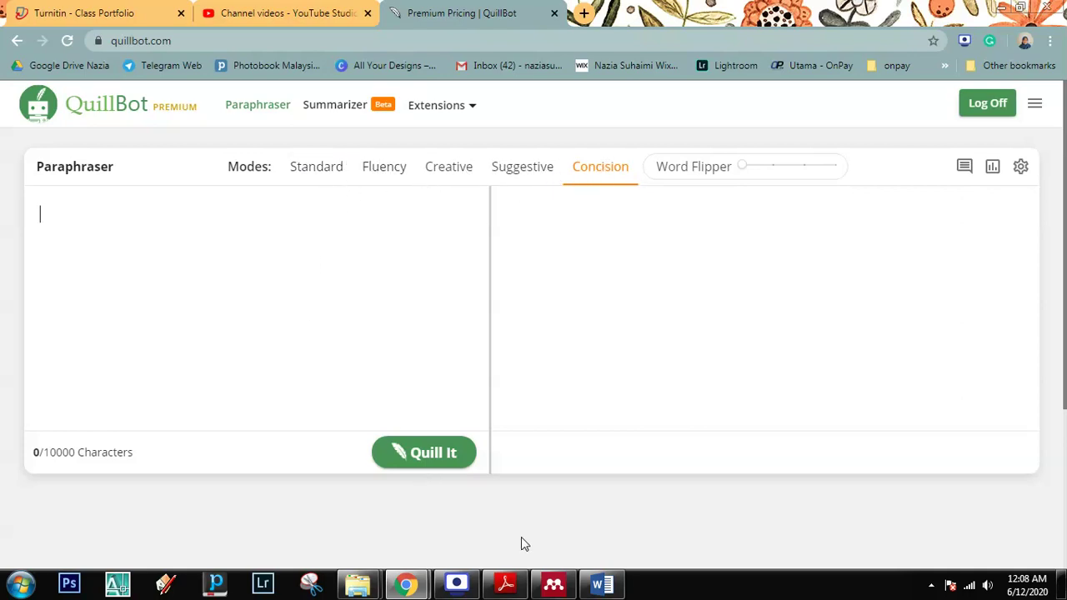
click(505, 584)
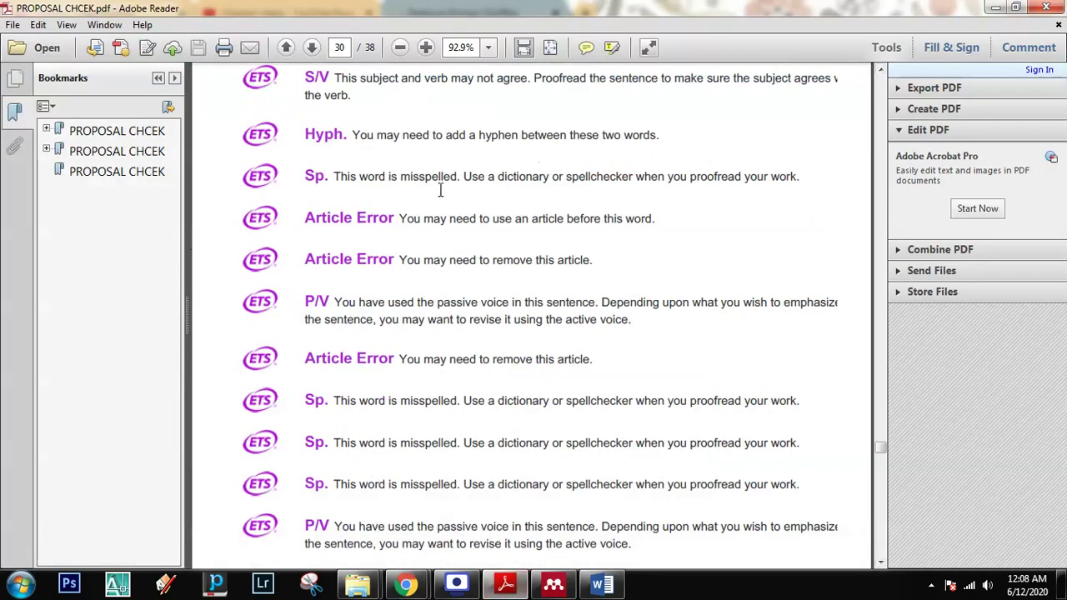
click(1047, 7)
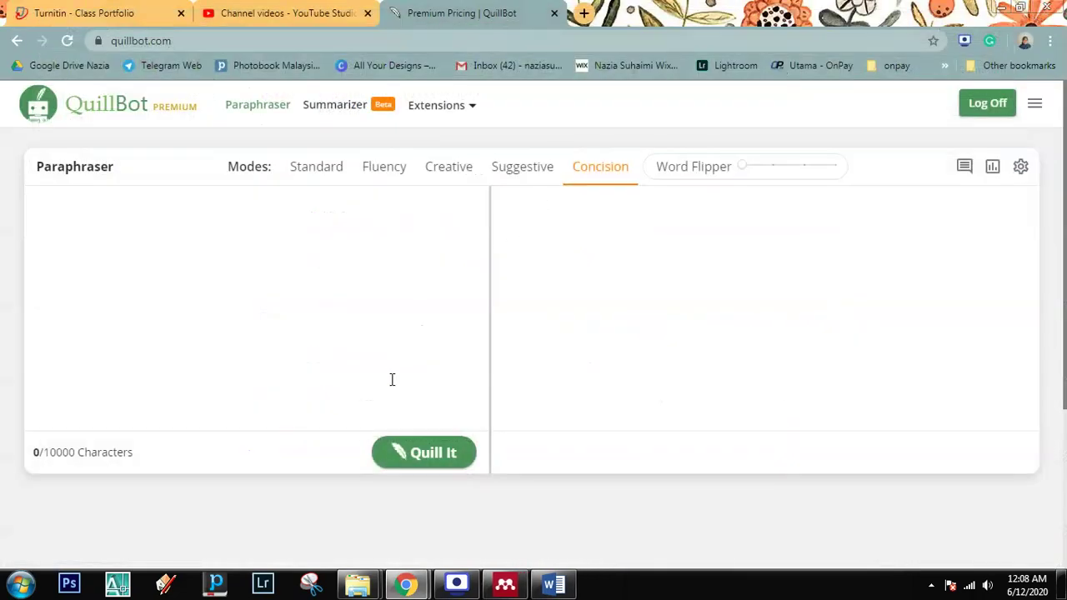
- Switch to Mendeley Desktop and copy the first sentence of the Introduction in the iodine-131 thyroid uptake paper, without its citation number
click(505, 583)
double_click(296, 509)
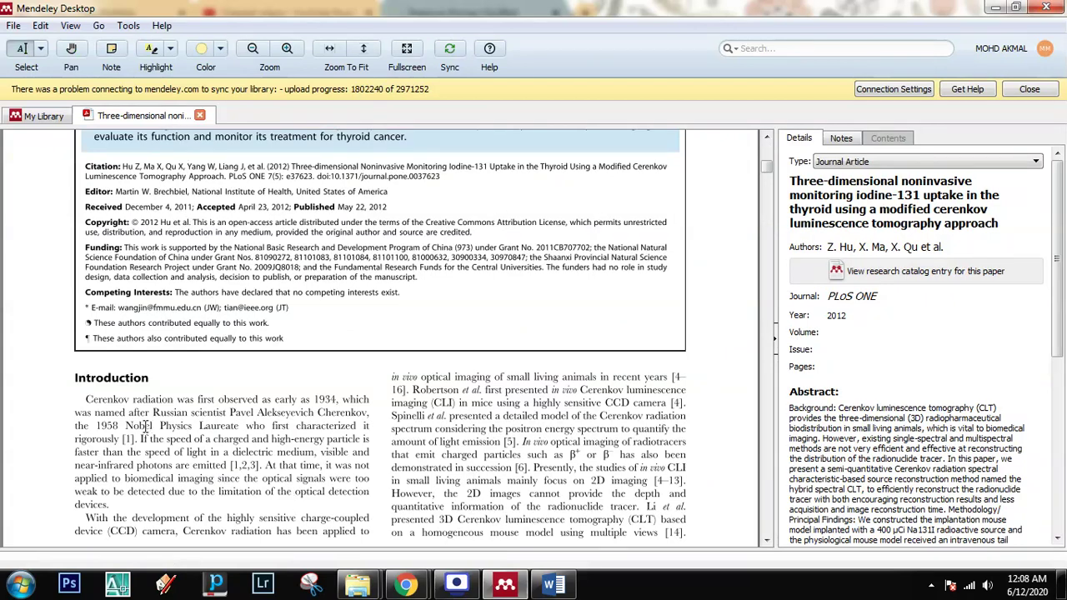
drag(87, 399, 121, 434)
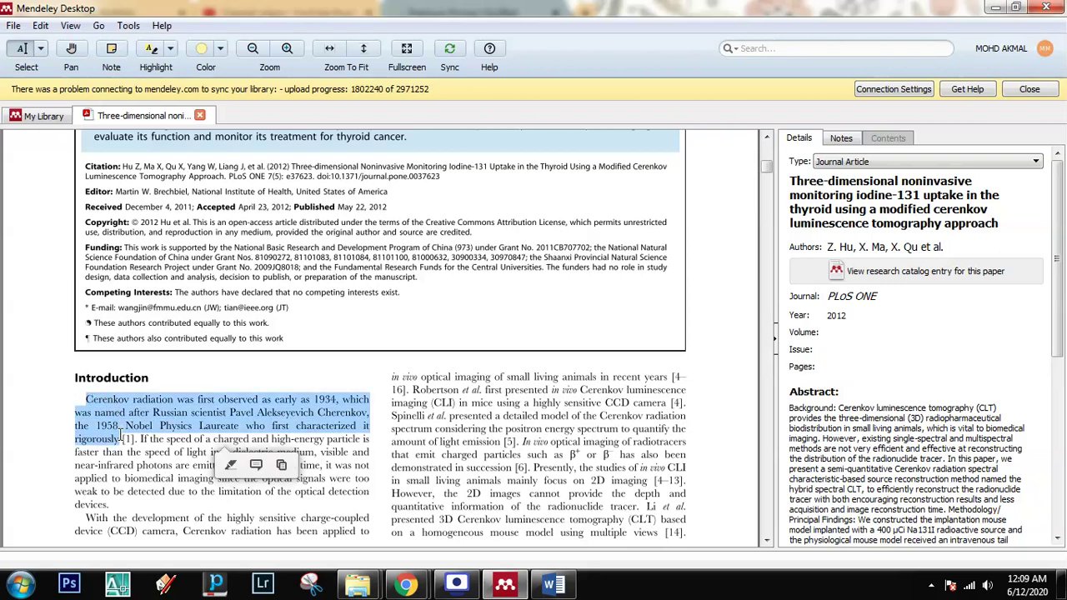
right_click(121, 414)
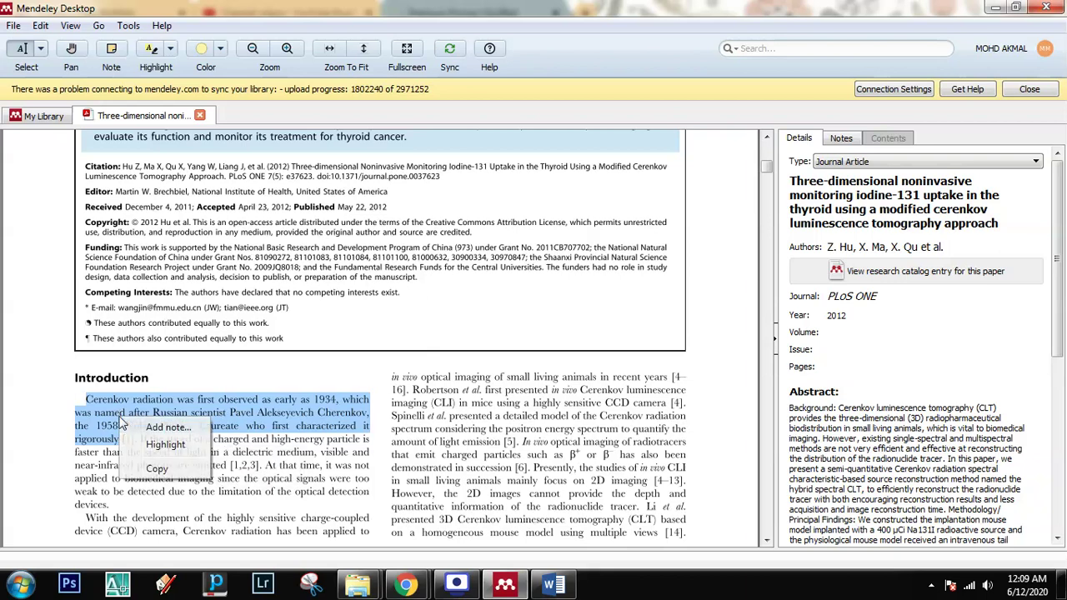
click(164, 469)
- Paste the copied sentence into the TRY document in Word, join its split lines into one paragraph and end it with a period
click(554, 584)
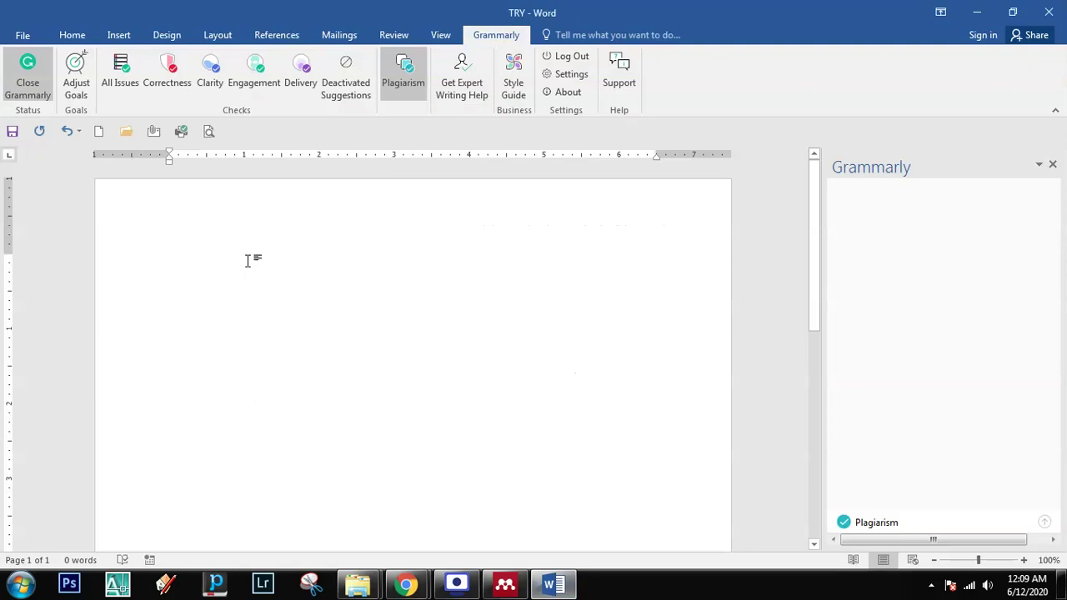
key(ctrl+v)
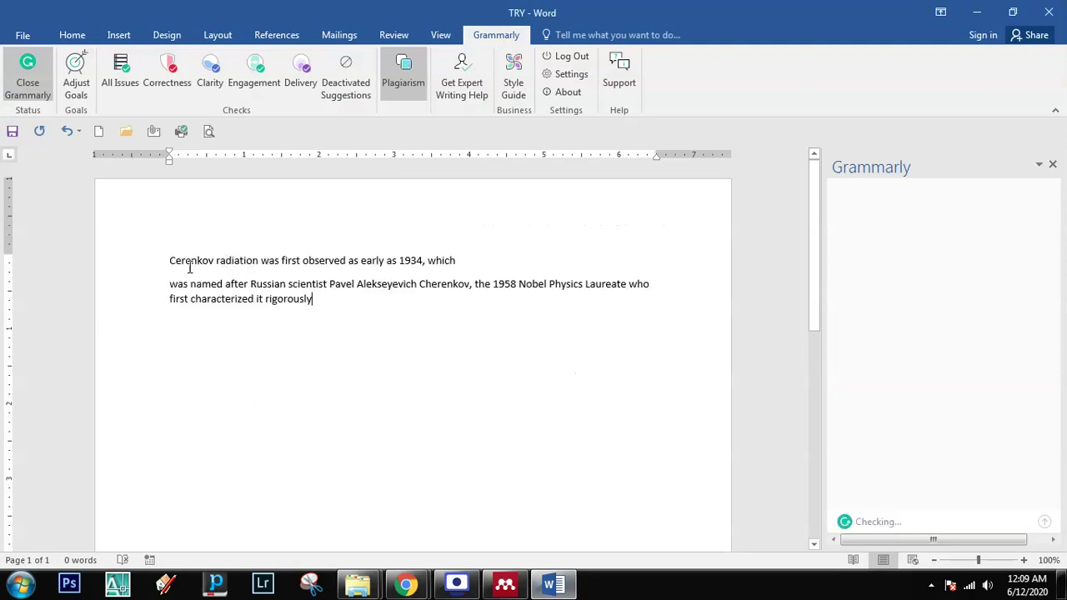
click(170, 284)
key(BackSpace)
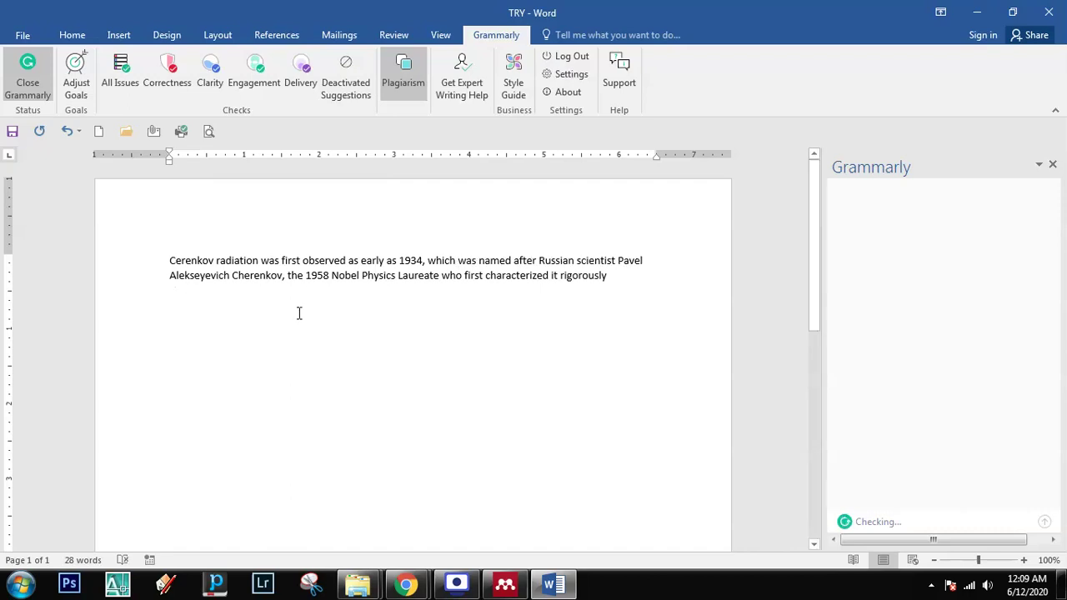
text(.)
- Run Grammarly's plagiarism check on the sentence and save the TRY document
click(419, 80)
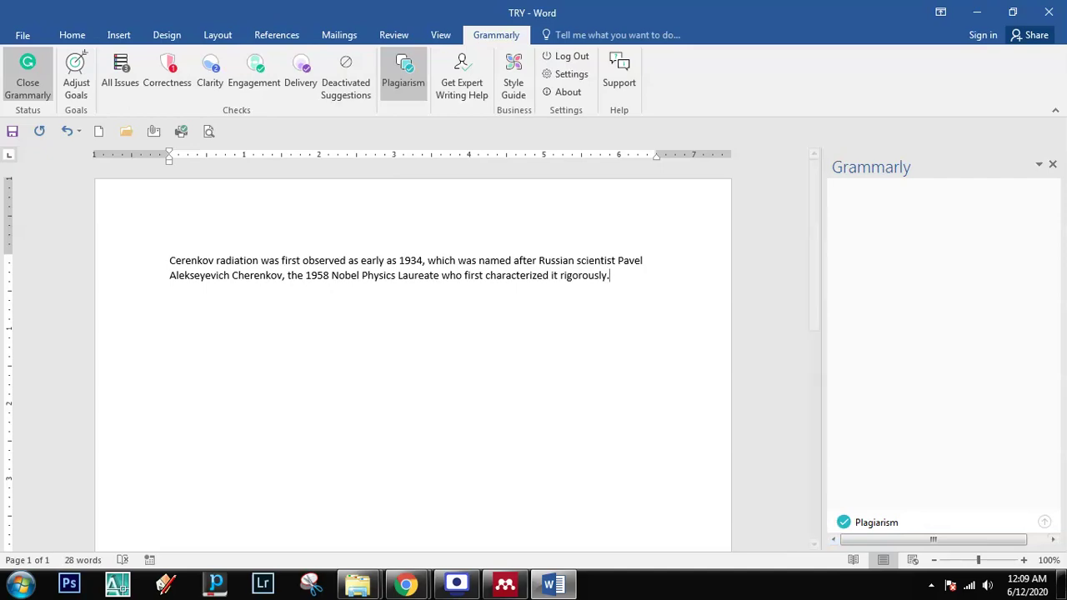
click(20, 36)
click(45, 163)
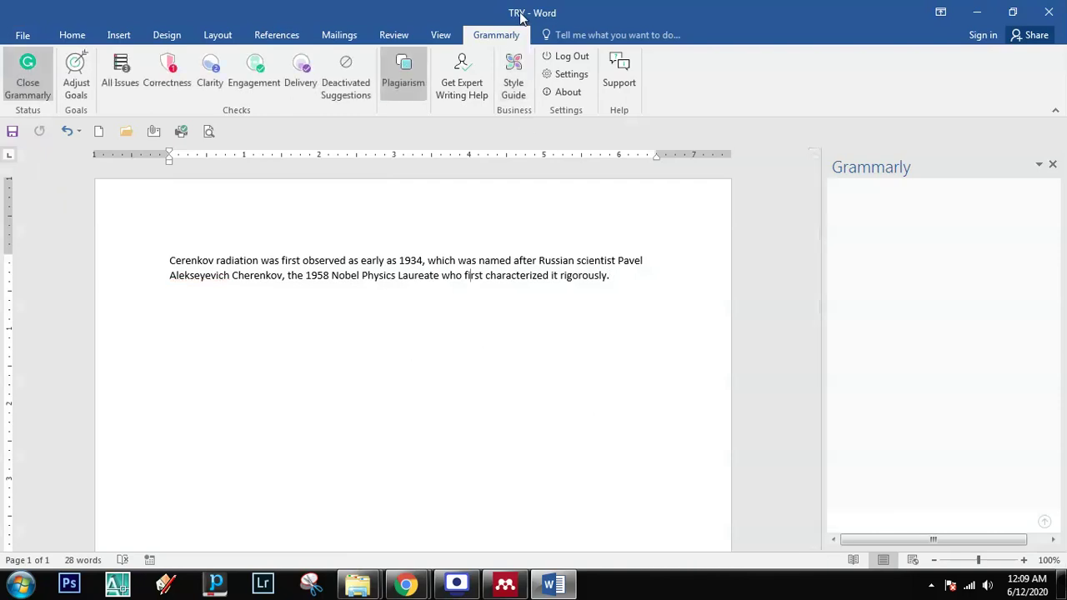
- Switch to the Turnitin class portfolio in Chrome and open the submission form for assignment #5
mouse_move(406, 584)
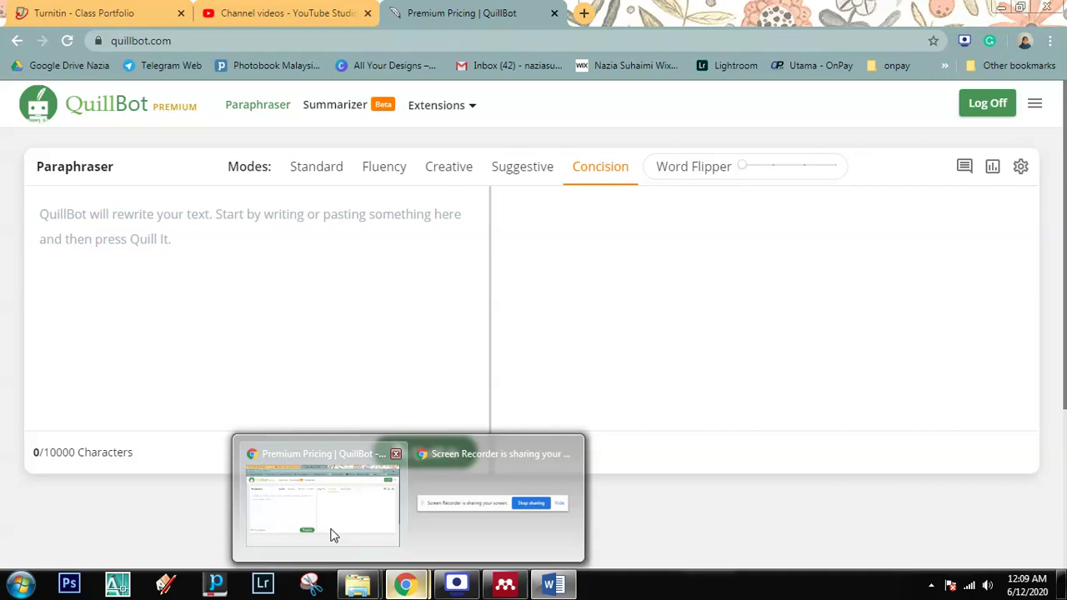
click(333, 538)
click(73, 10)
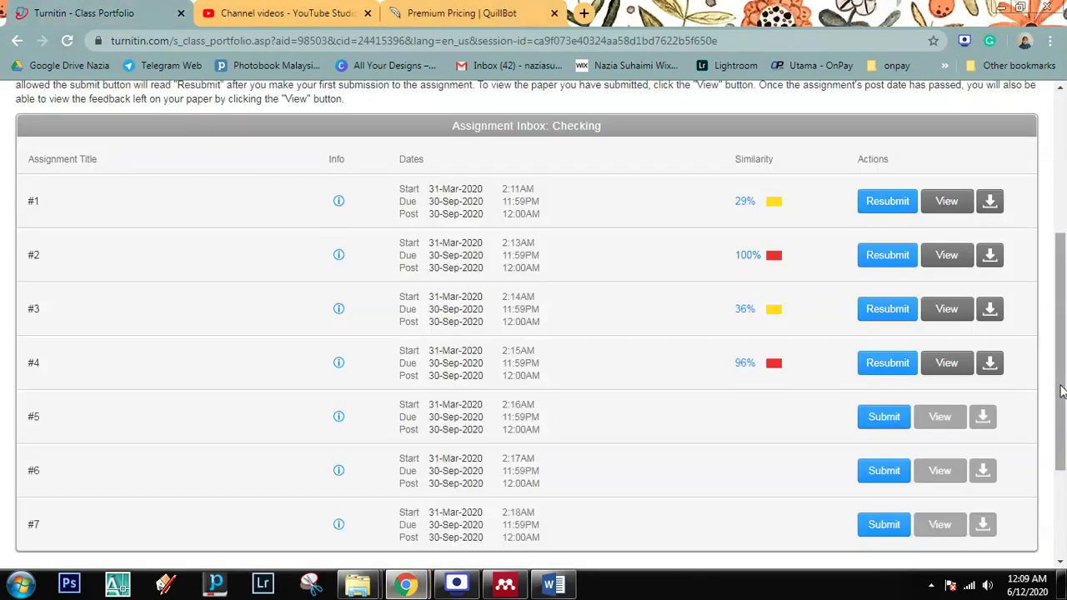
drag(1060, 385, 1061, 414)
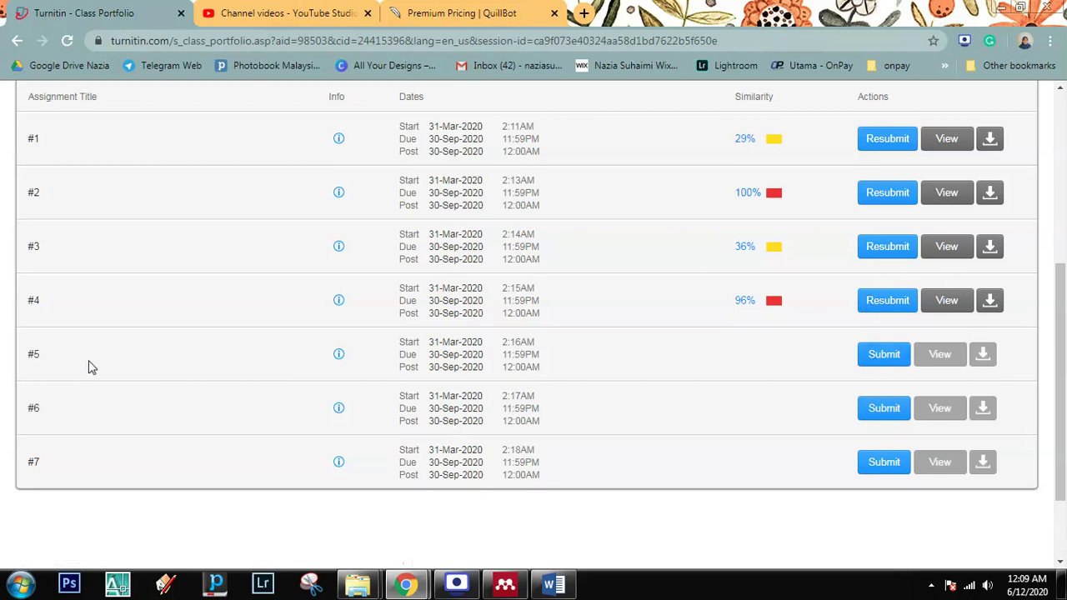
click(867, 354)
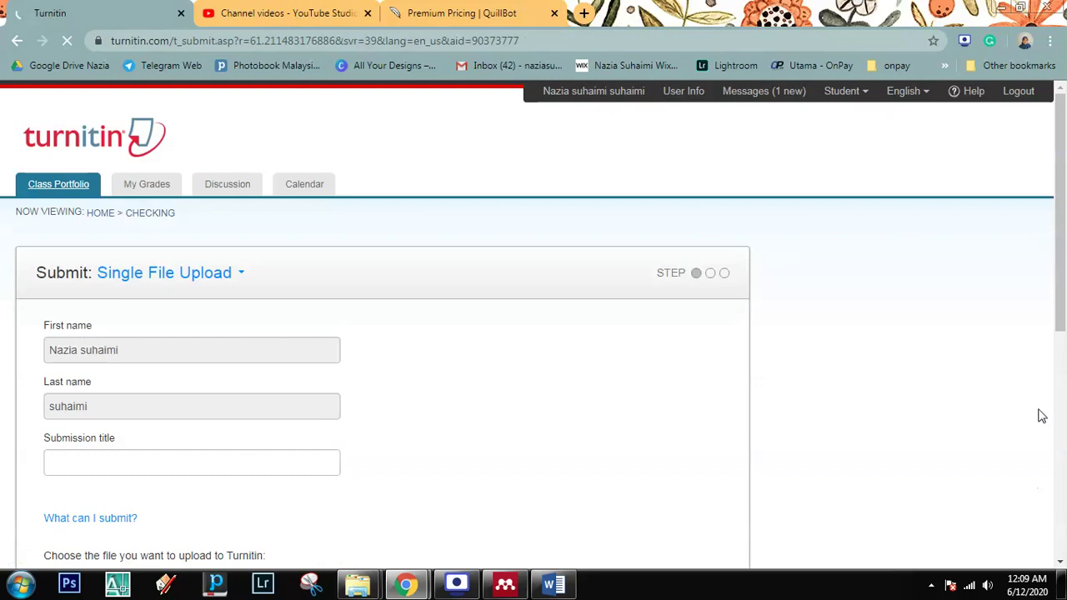
- Title the submission TRY and choose the TRY Word file from the computer's Desktop for upload
drag(1060, 213, 1061, 311)
click(293, 260)
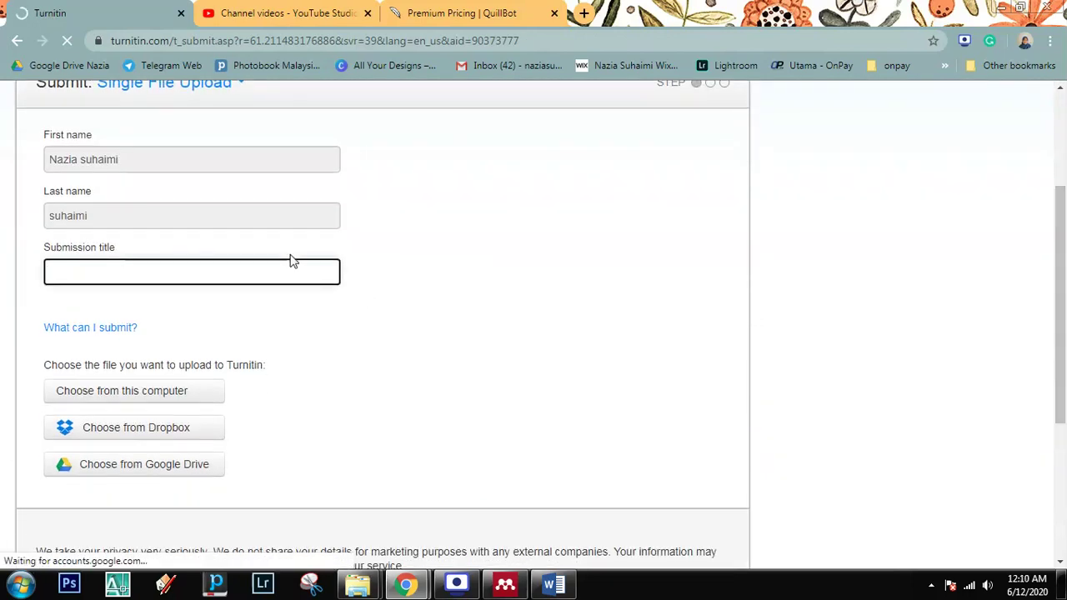
text(TRY)
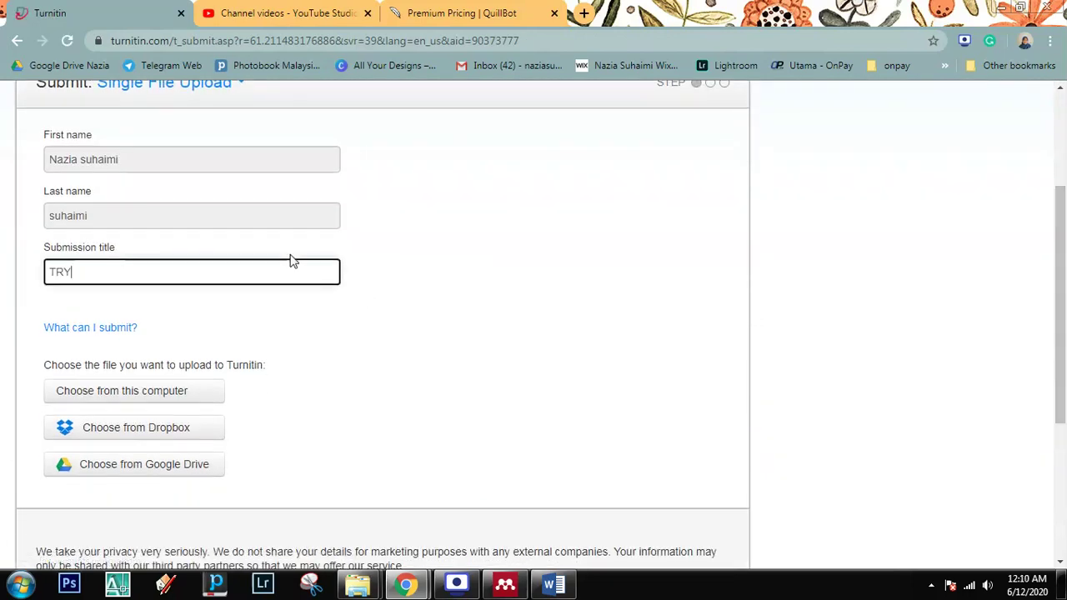
click(152, 391)
click(110, 106)
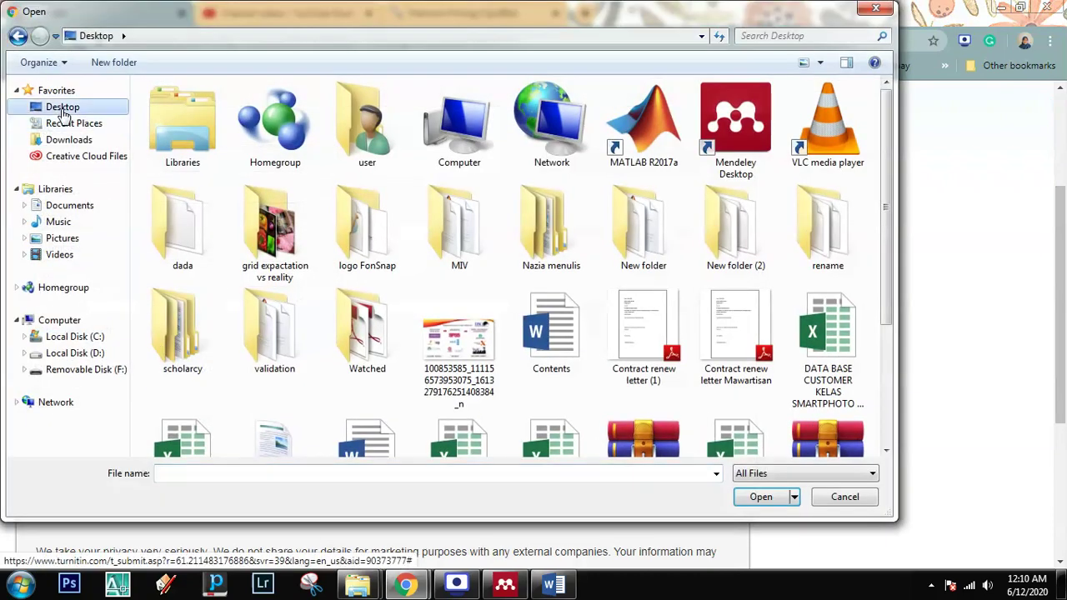
drag(887, 180, 880, 359)
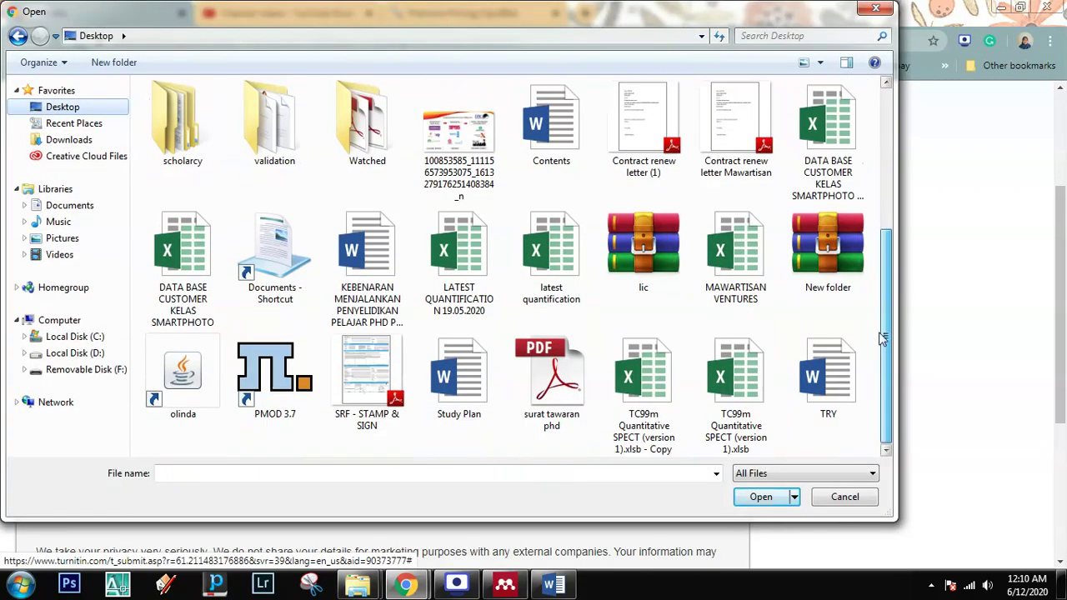
click(825, 394)
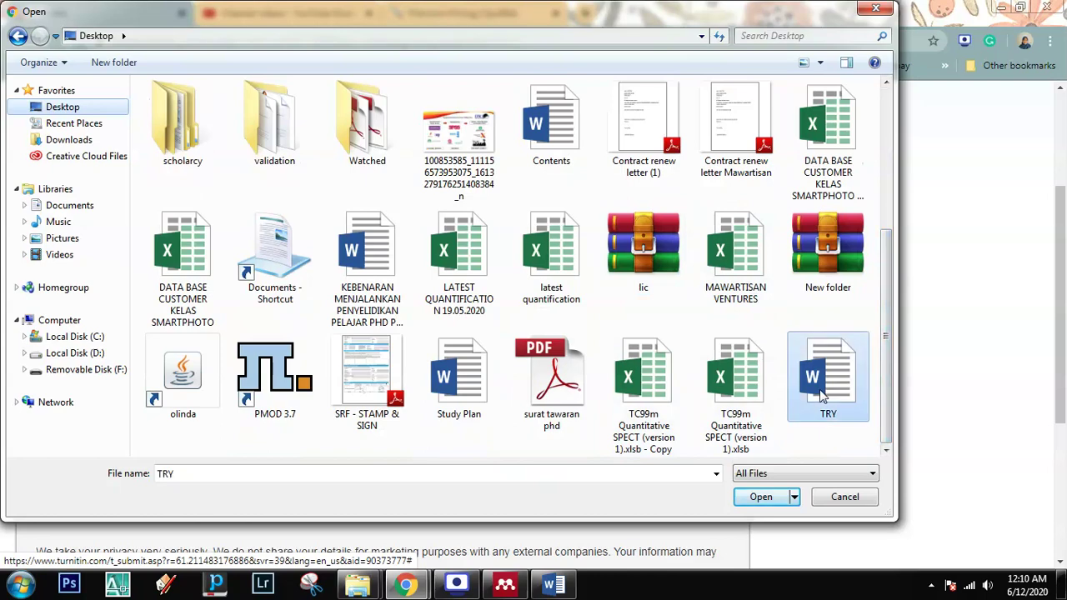
click(761, 497)
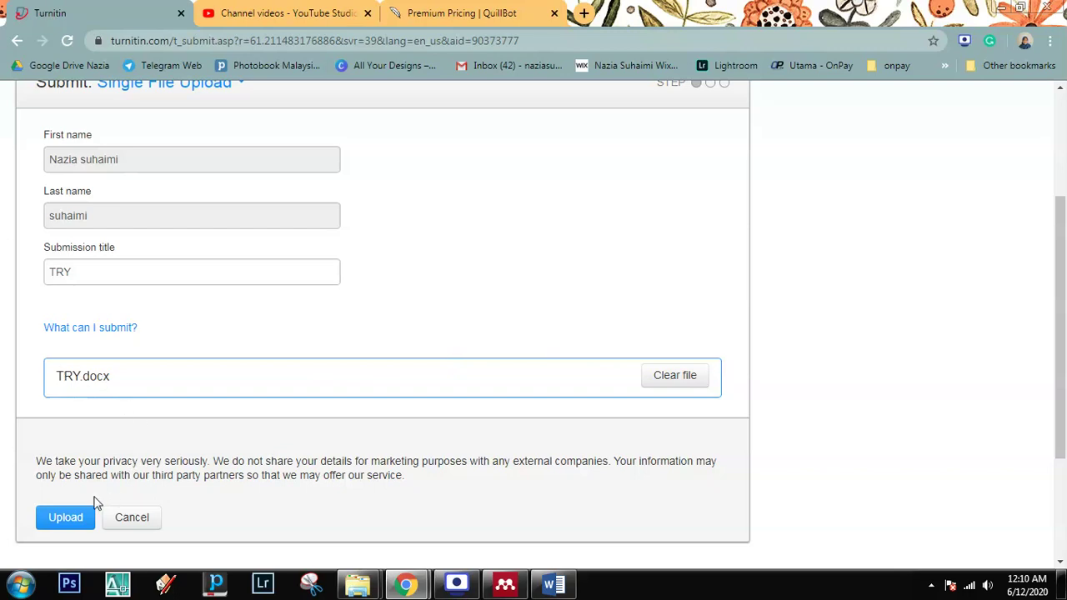
- Upload TRY.docx to Turnitin and confirm the submission
click(80, 517)
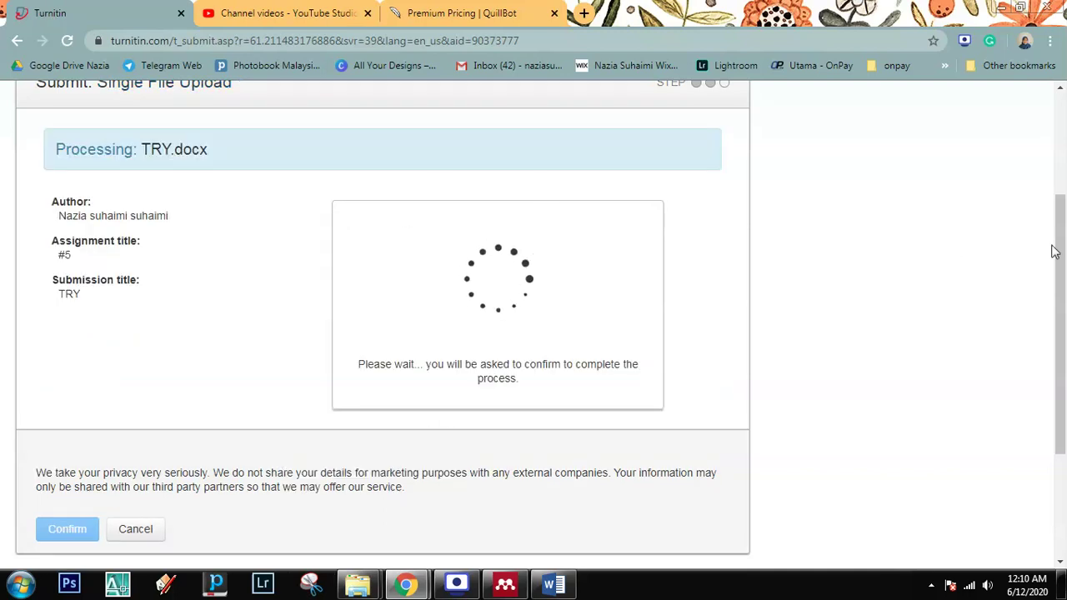
drag(1057, 244, 1062, 267)
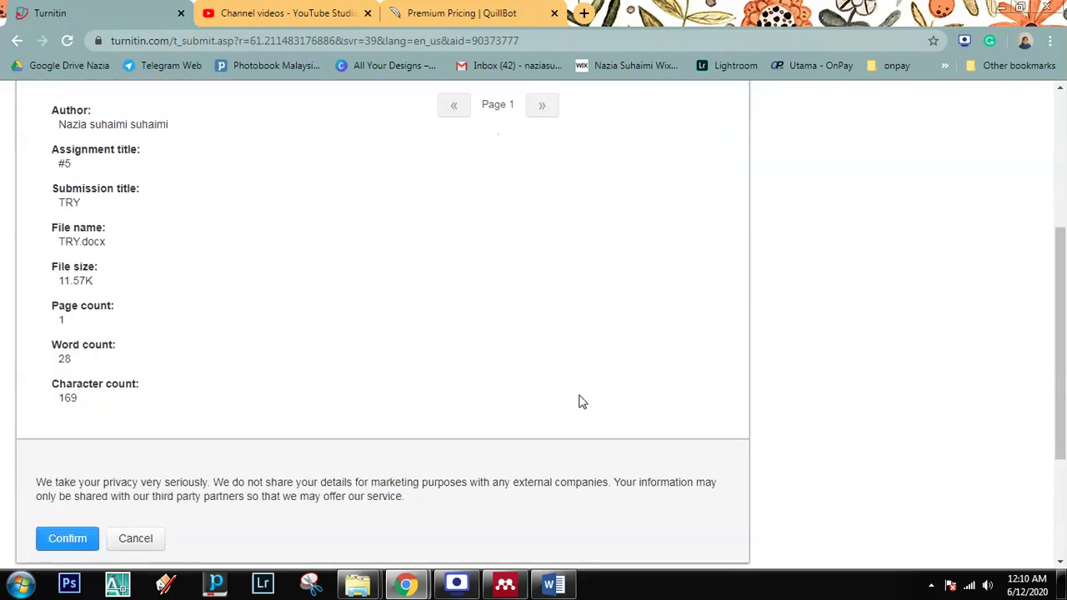
click(55, 542)
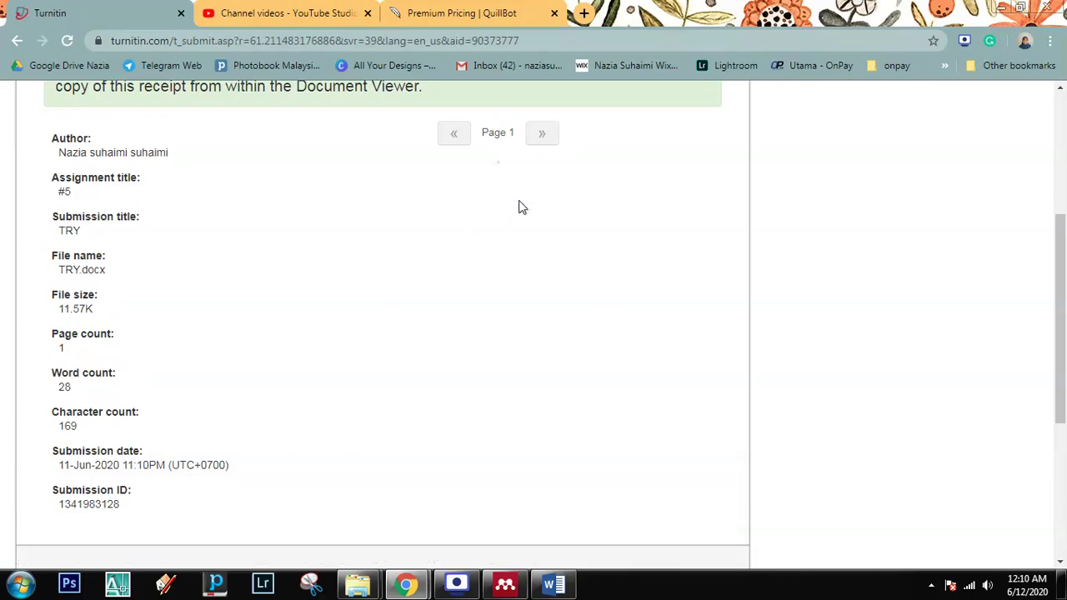
- Review the digital receipt and return to the assignment list to check the similarity score of assignment #5
drag(1052, 298, 1016, 173)
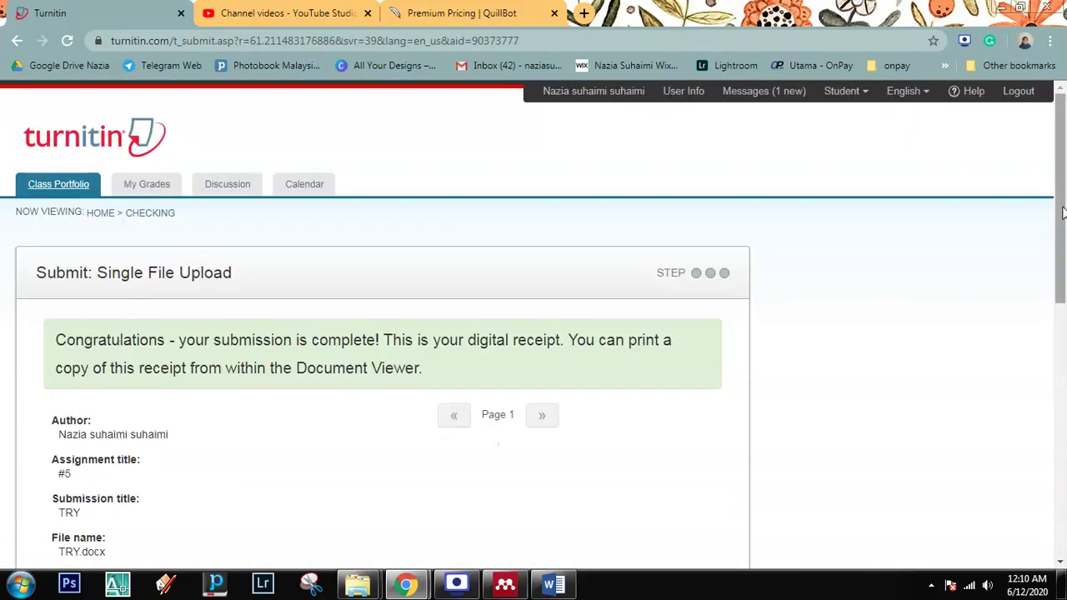
drag(1060, 200, 1061, 450)
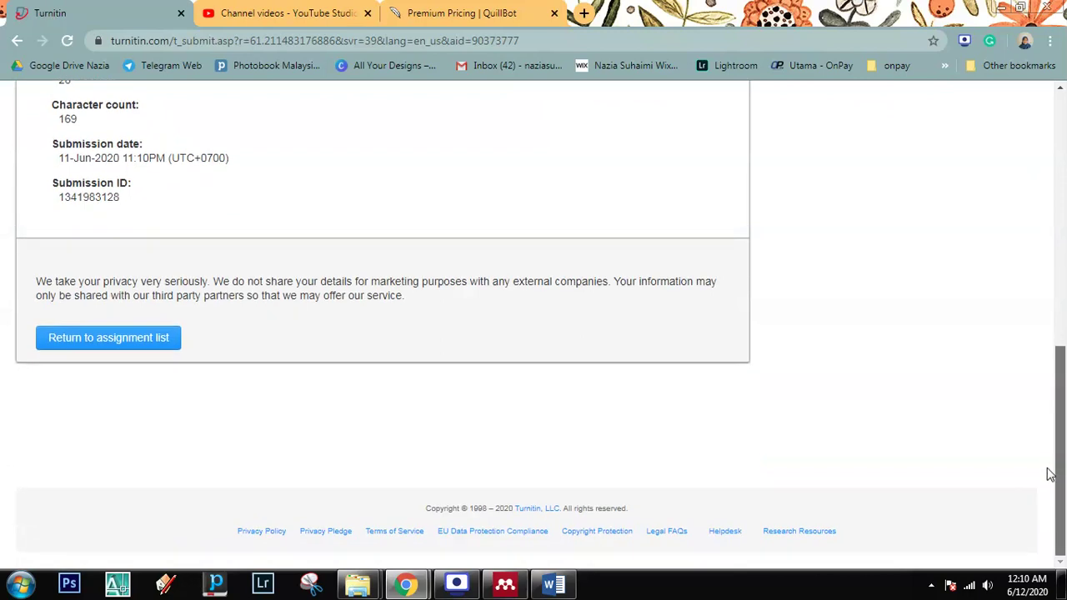
click(96, 339)
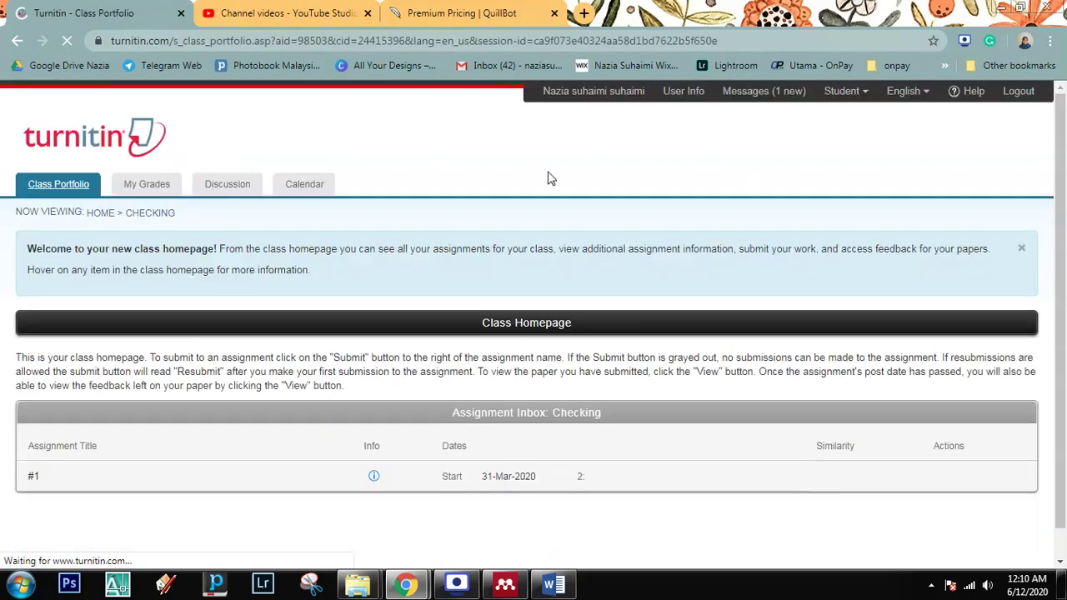
drag(1064, 204, 1064, 401)
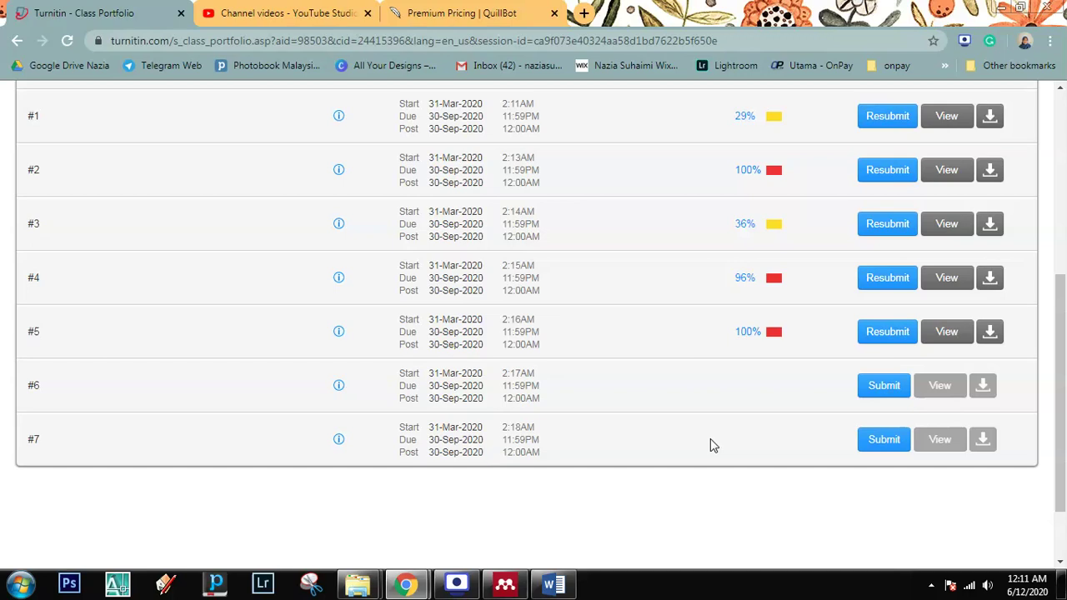
- Switch to Word and copy the whole Cerenkov radiation sentence from the TRY document
click(554, 583)
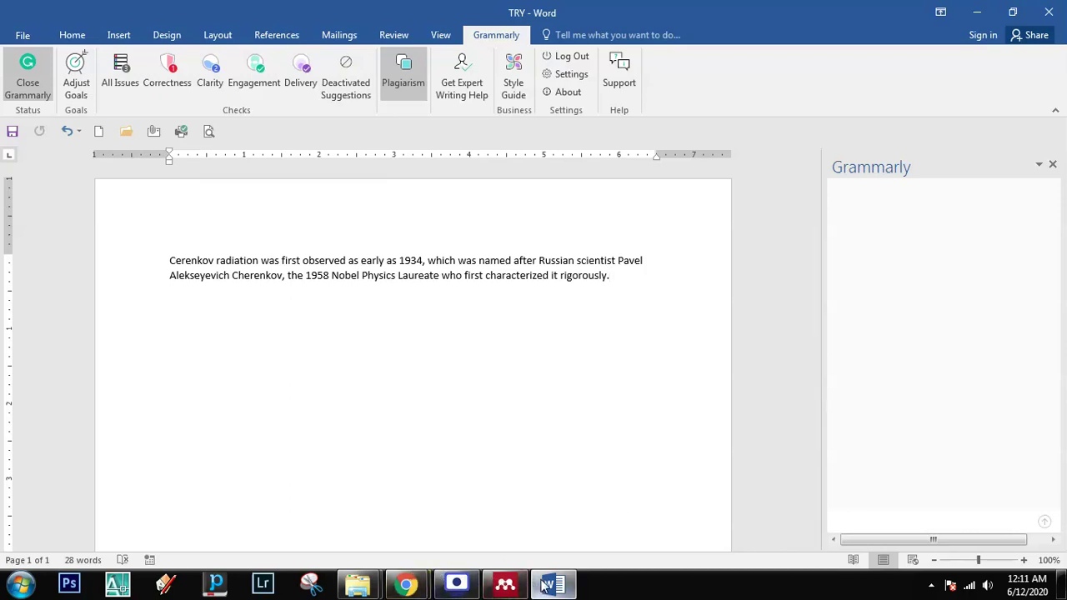
drag(615, 279, 181, 263)
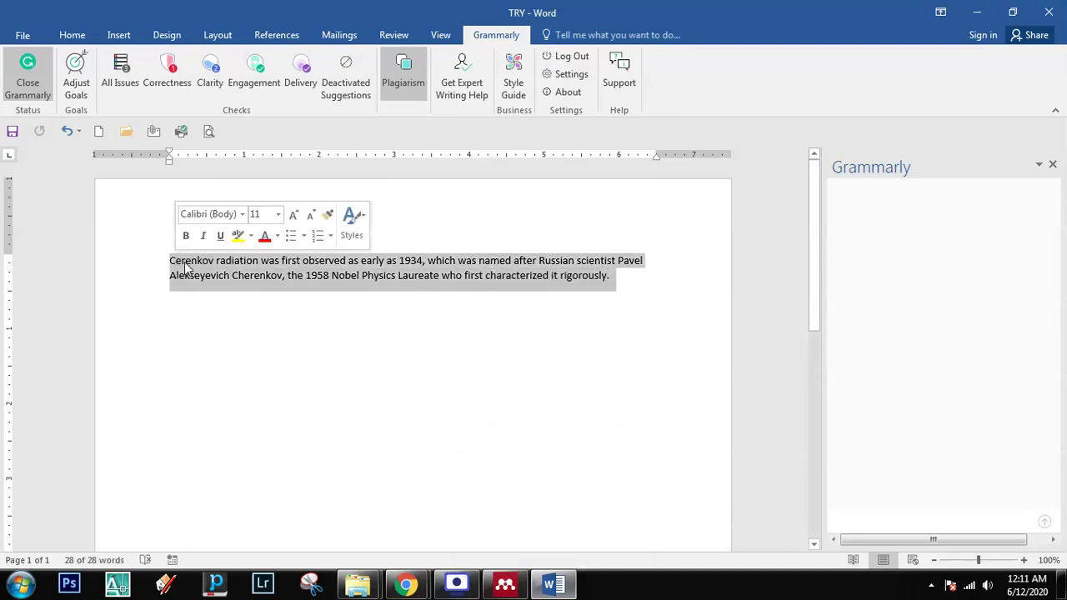
right_click(184, 265)
click(210, 288)
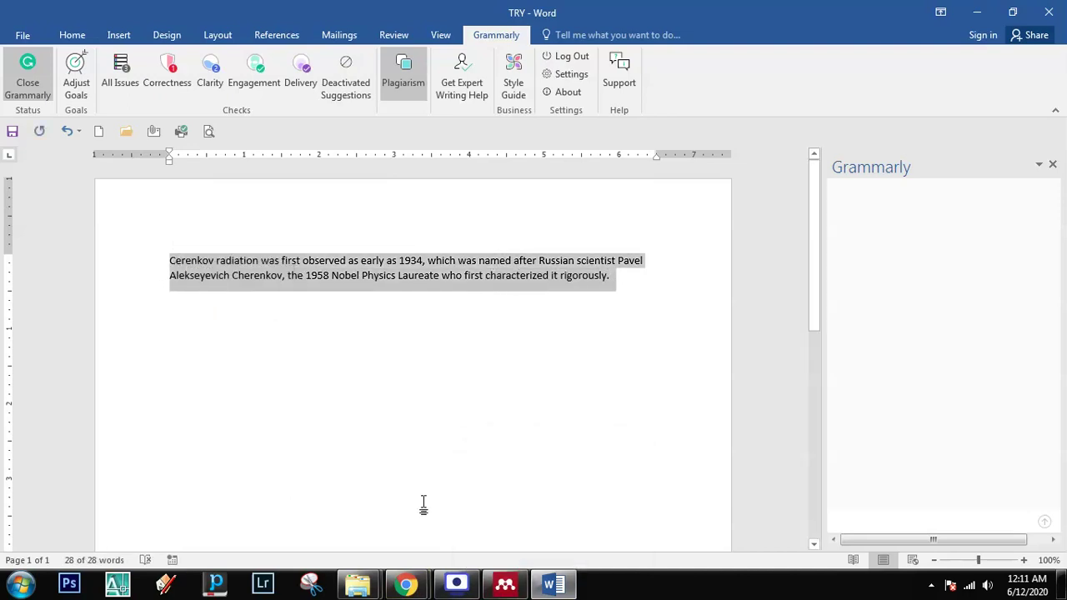
- Switch to the QuillBot paraphraser in Chrome and set its mode to Suggestive
click(406, 583)
click(371, 550)
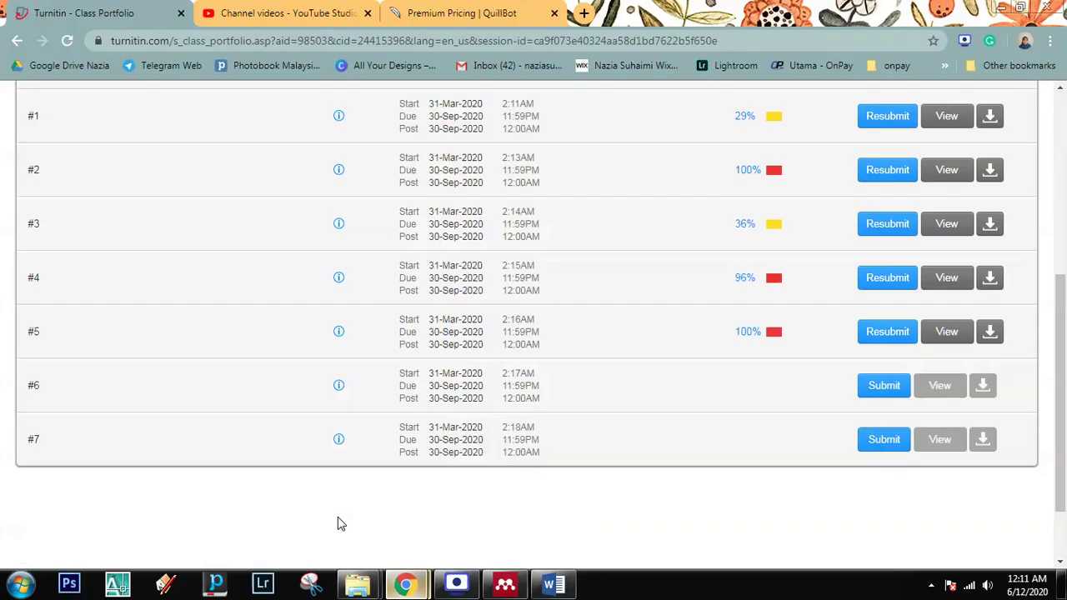
click(467, 15)
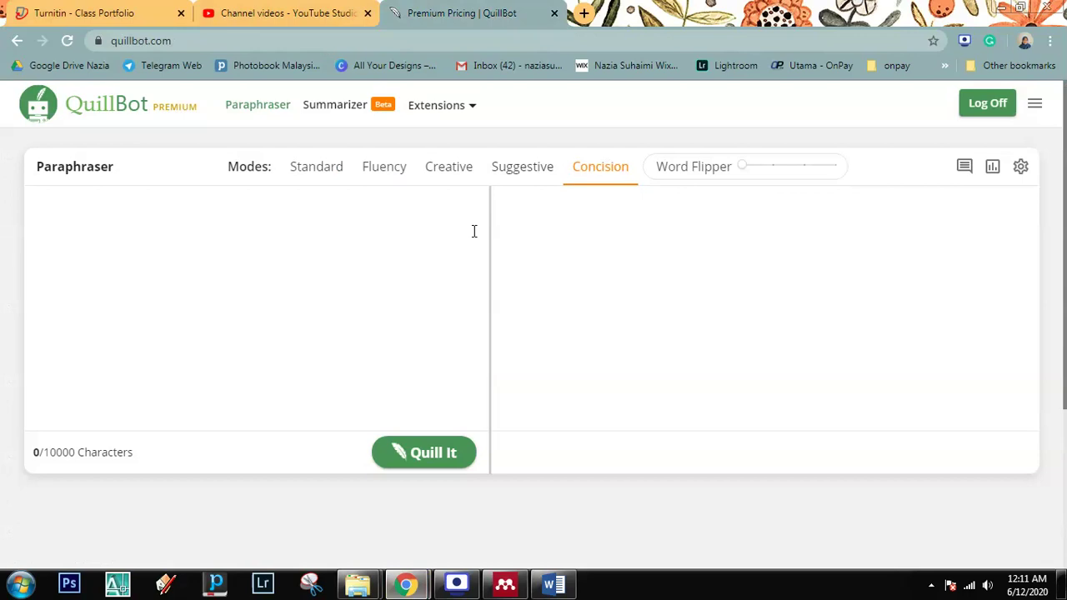
click(518, 179)
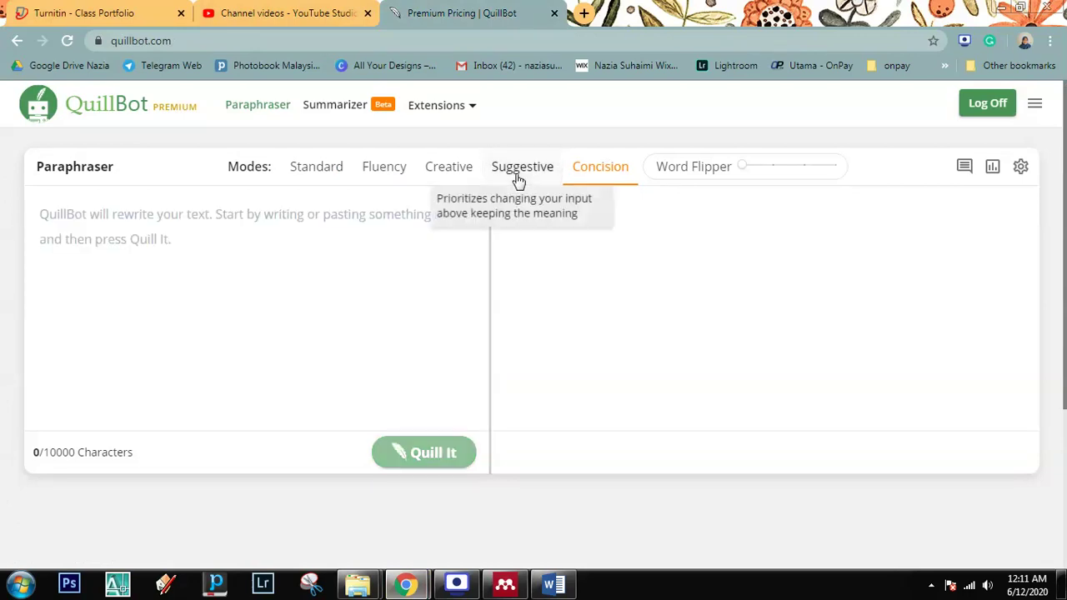
click(519, 176)
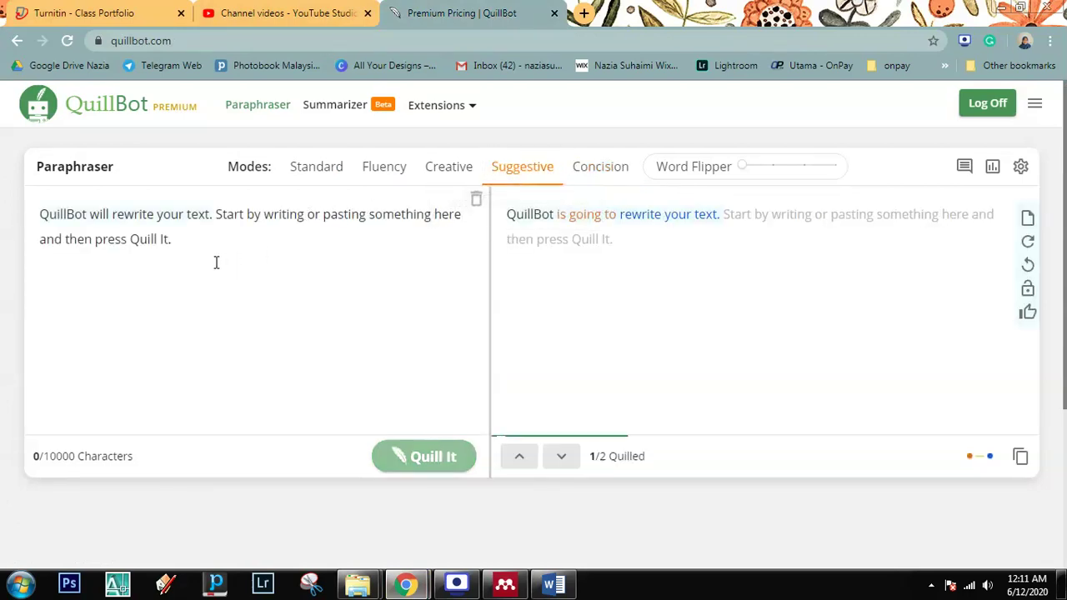
- Clear the sample text from the paraphraser and raise the Word Flipper one notch toward more synonyms
click(473, 202)
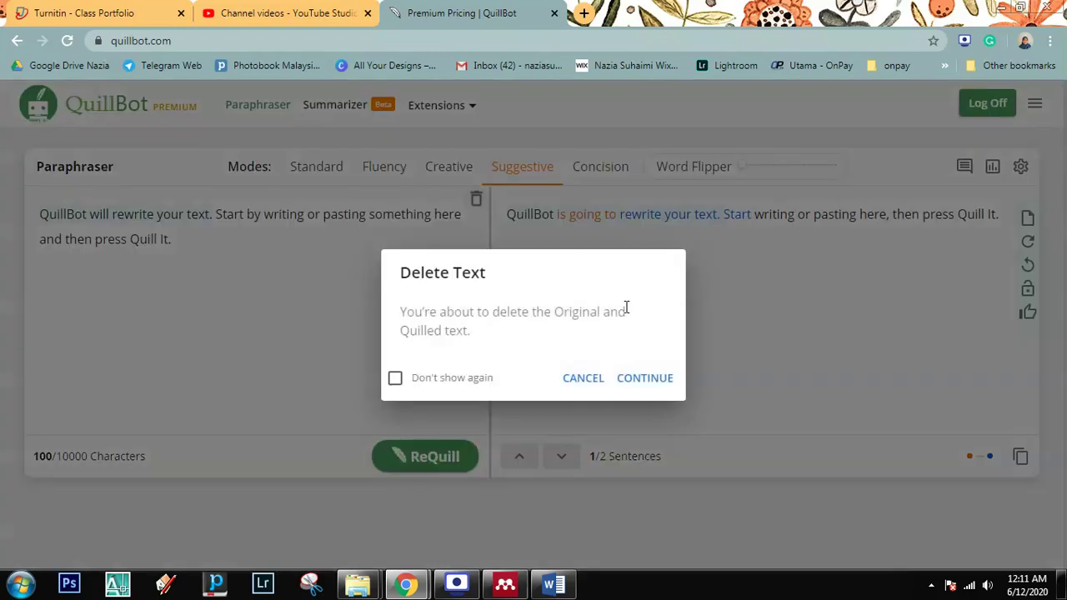
click(649, 381)
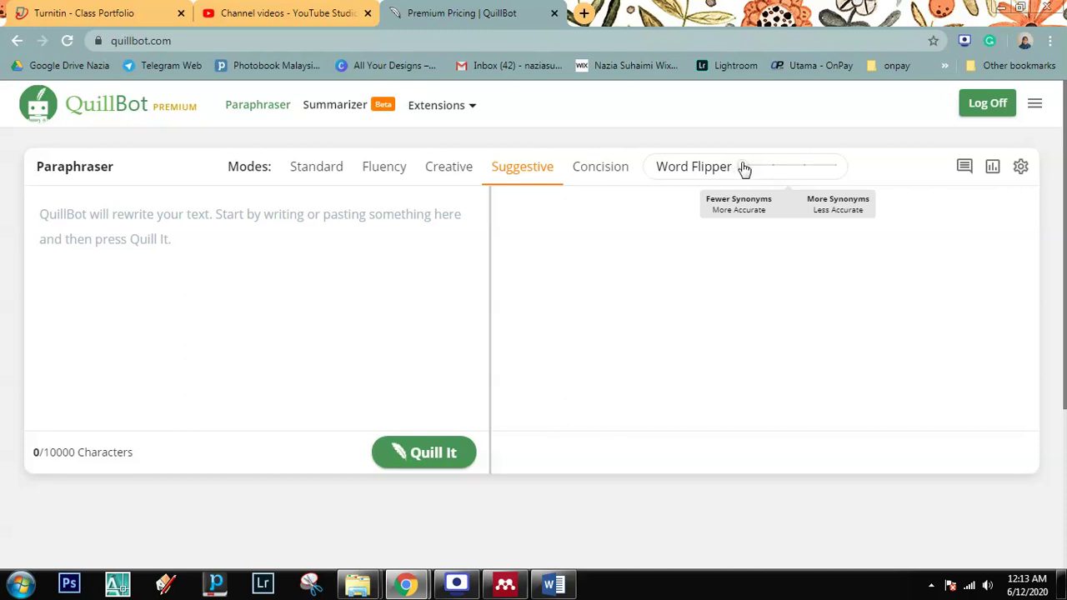
drag(747, 167, 769, 169)
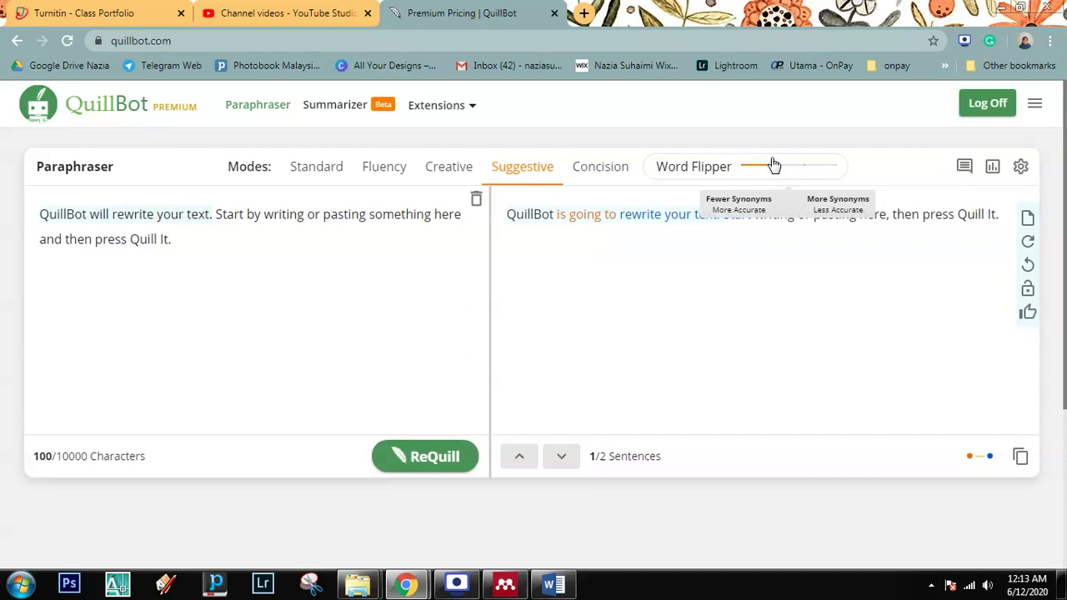
- Show the paraphrase statistics, and replace the sample text with the copied Cerenkov radiation sentence to paraphrase it
click(994, 170)
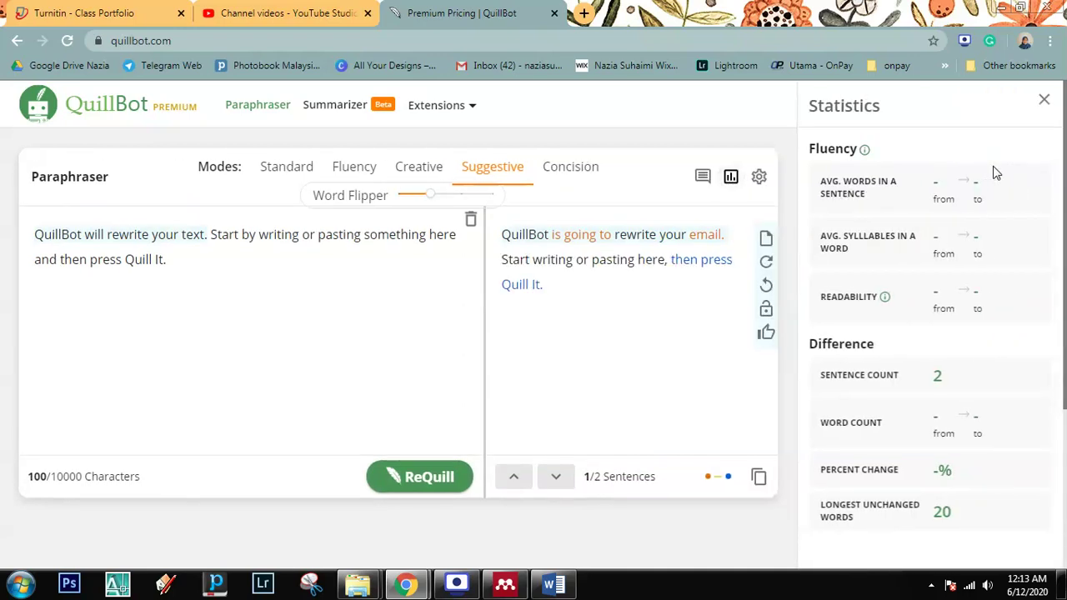
click(473, 220)
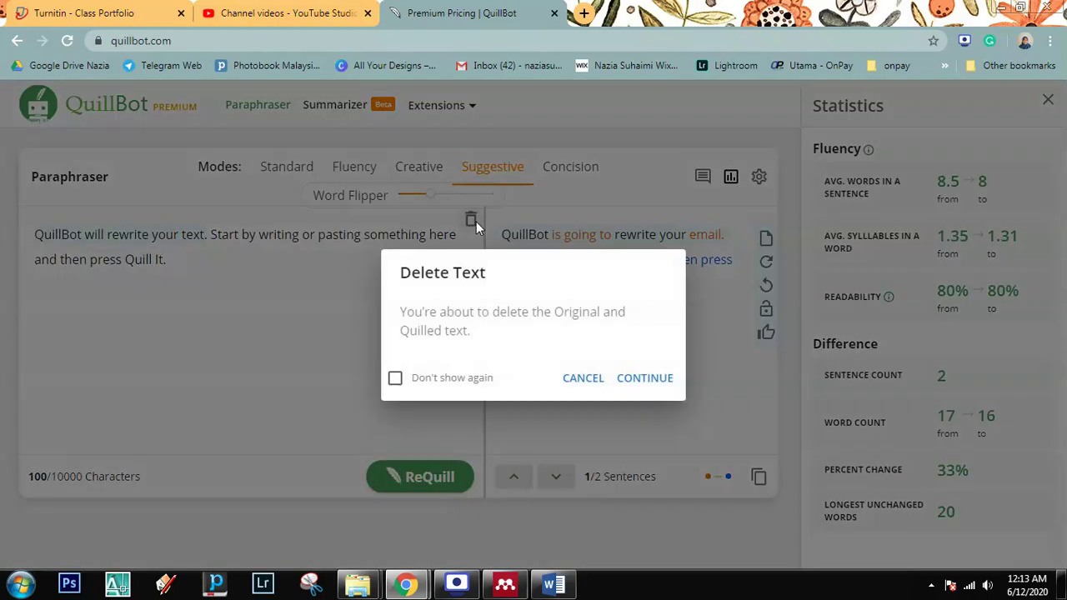
click(634, 378)
click(301, 236)
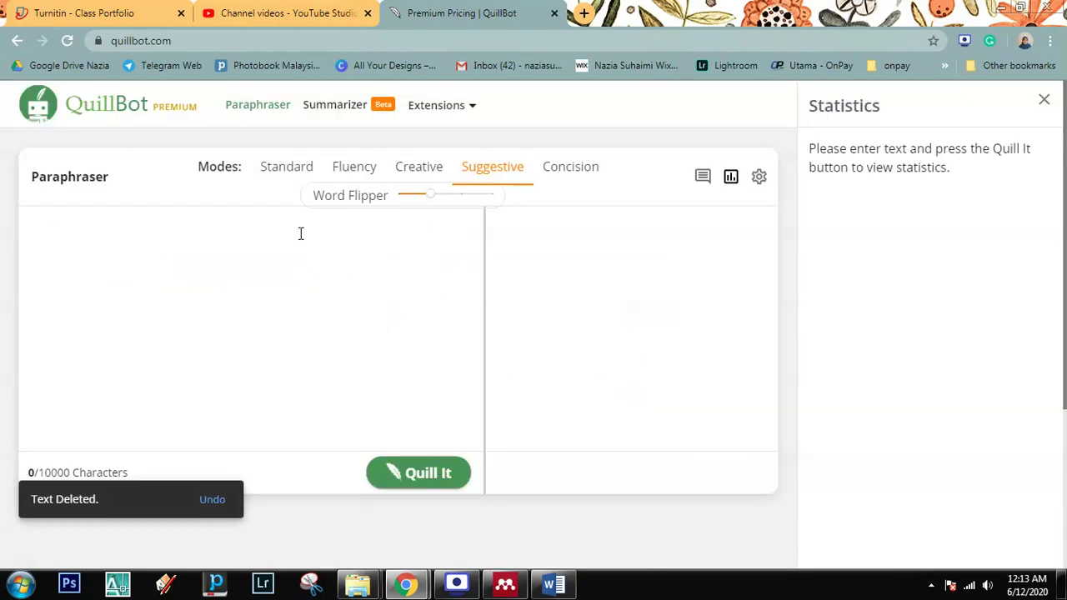
right_click(301, 233)
click(331, 329)
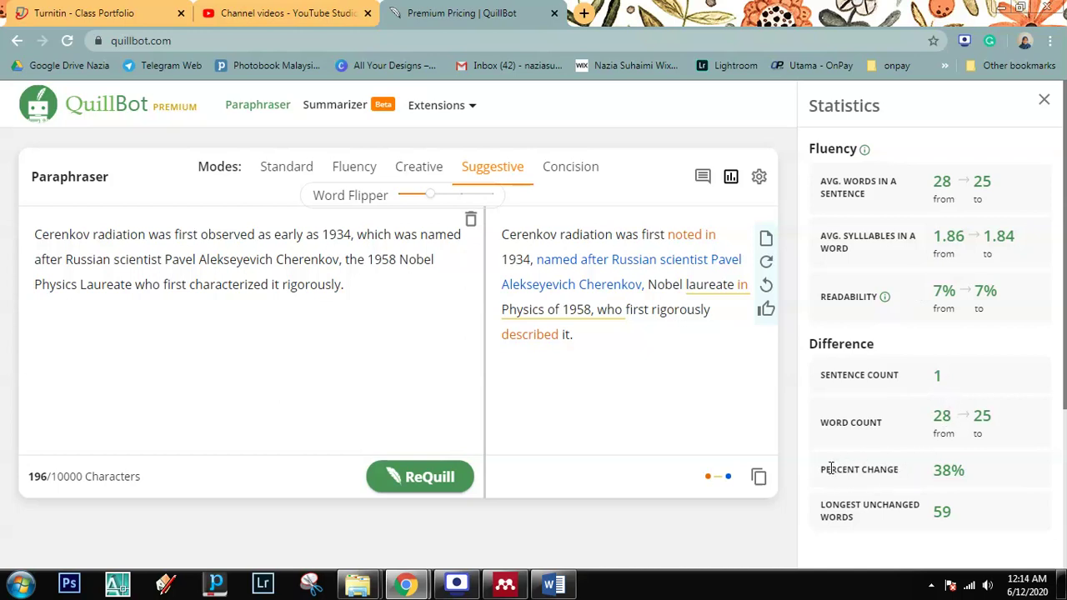
- Check the percent change in the statistics and copy the whole paraphrased sentence
drag(821, 469, 940, 475)
click(917, 479)
drag(597, 332, 494, 244)
right_click(542, 249)
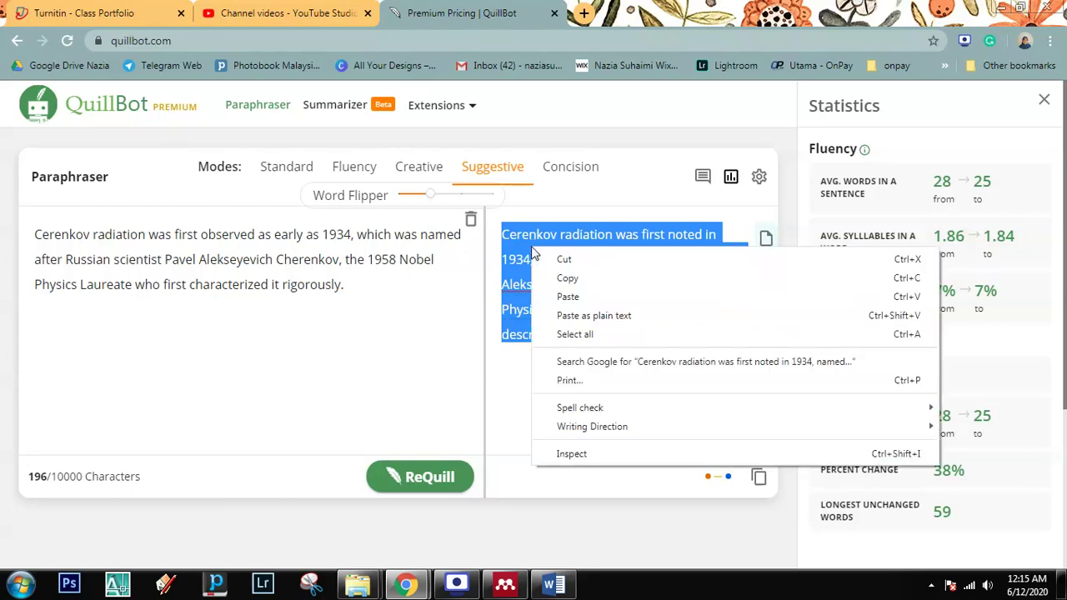
click(544, 274)
- Switch to the TRY document in Word, replace the original sentence with the paraphrase as text only, and save the file
click(553, 586)
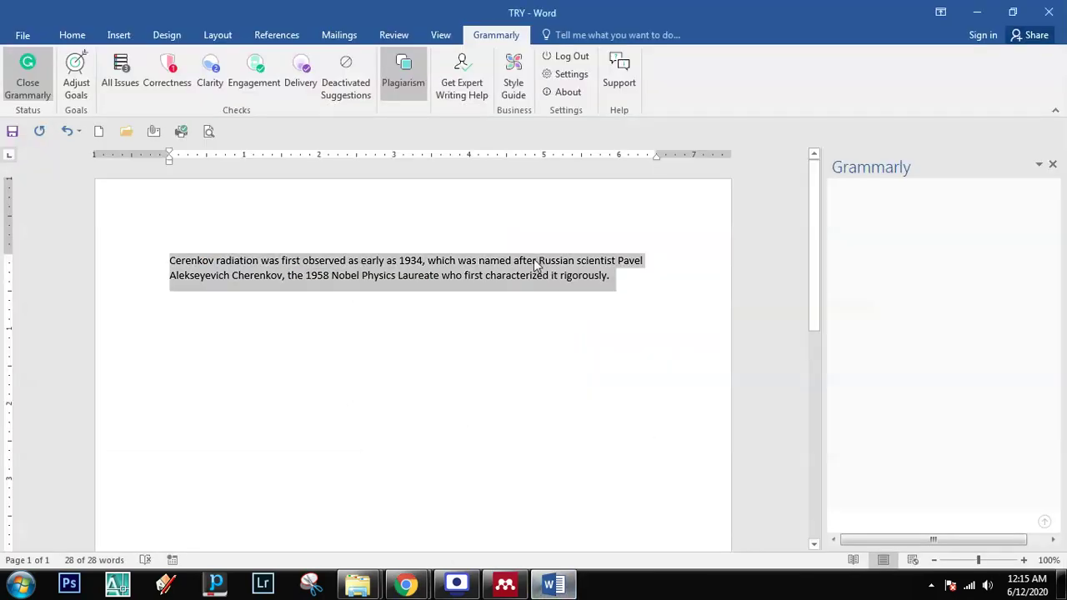
right_click(536, 260)
click(611, 330)
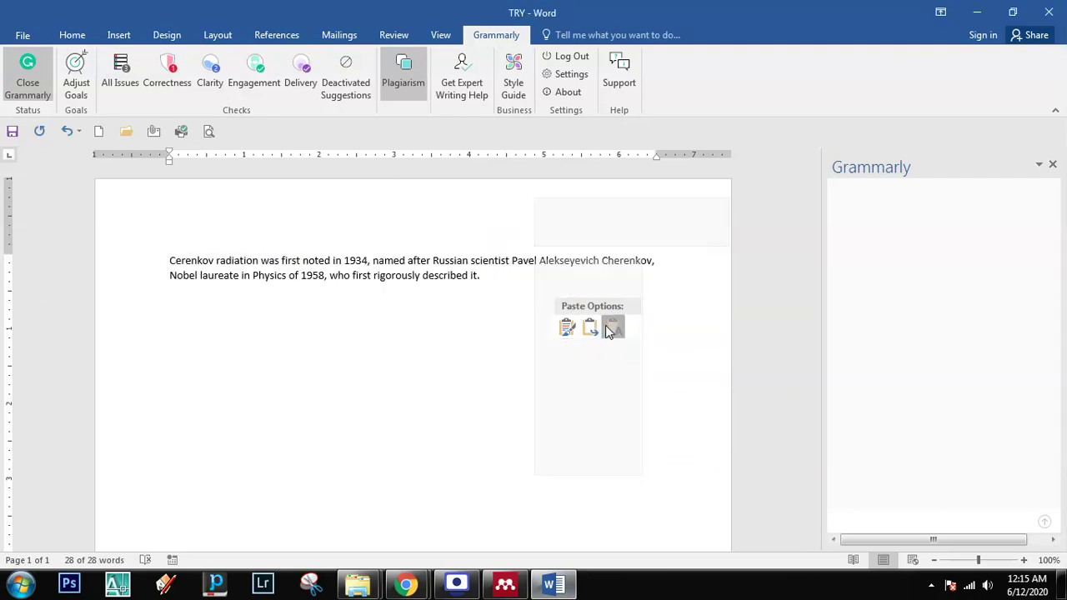
click(23, 35)
click(56, 162)
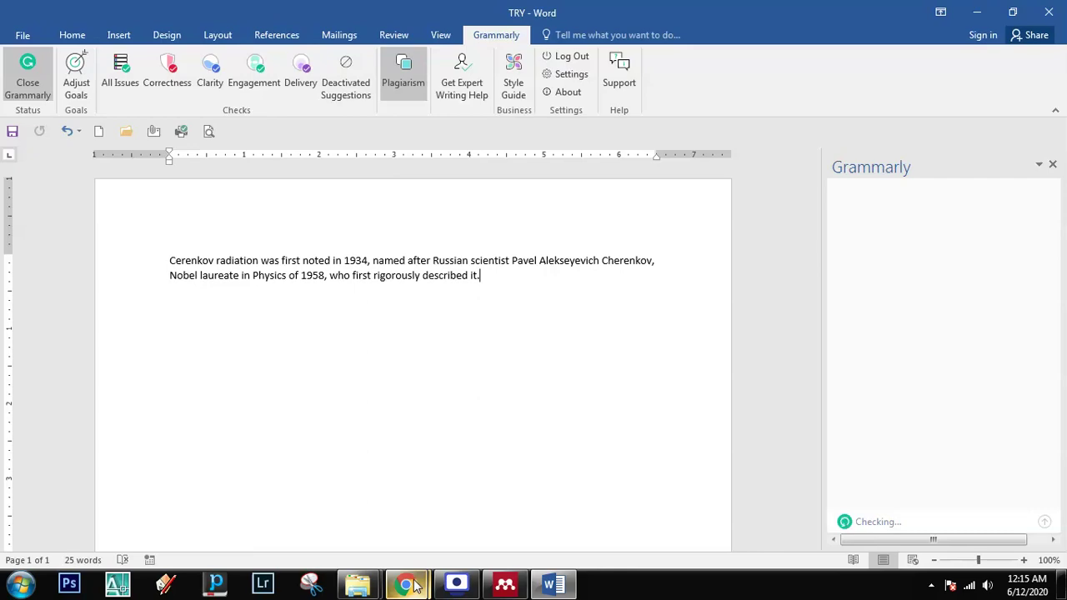
- Switch to Turnitin in Chrome and start a resubmission for assignment #5, confirming the resubmission prompt
mouse_move(419, 585)
click(369, 535)
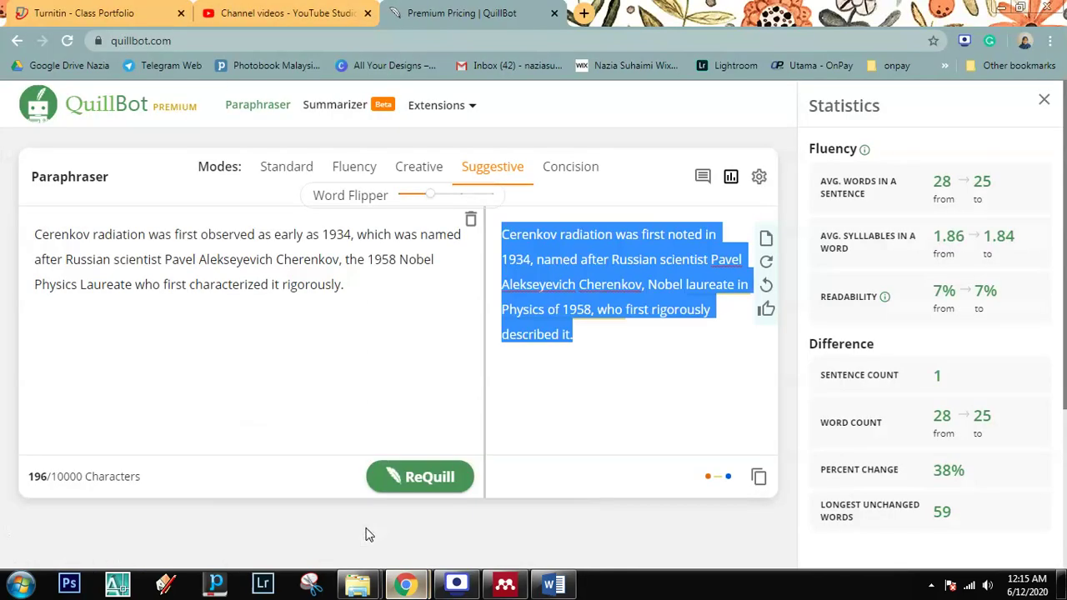
click(146, 10)
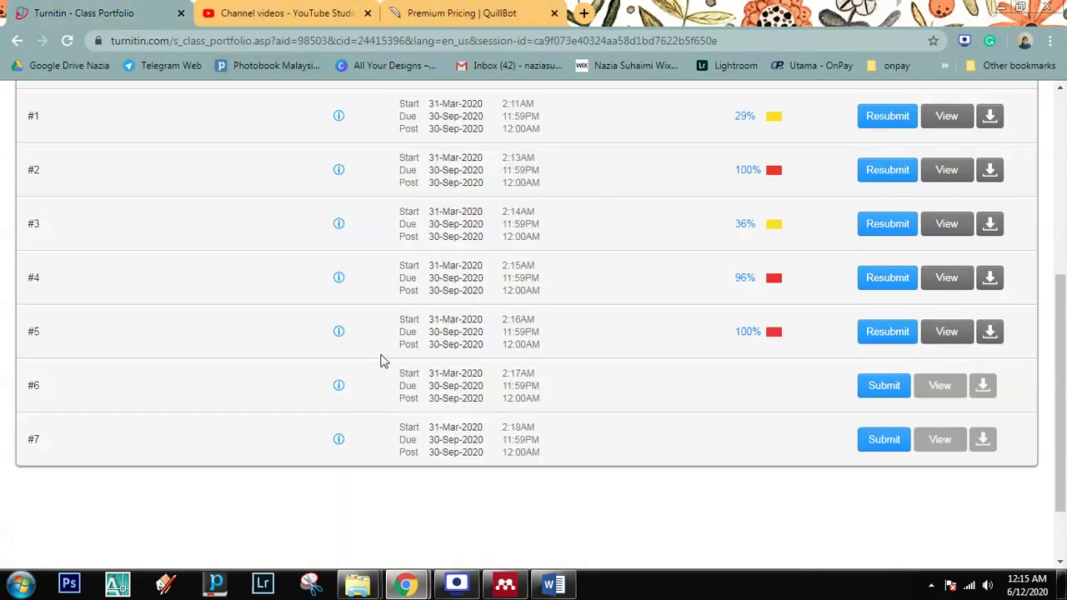
double_click(37, 333)
click(704, 342)
click(874, 338)
click(609, 207)
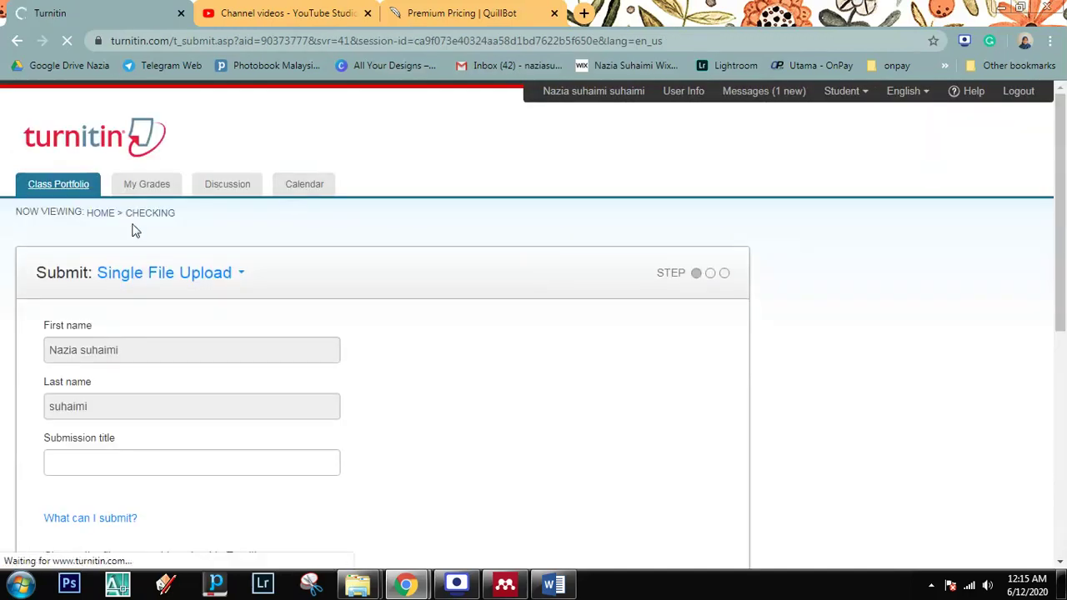
- Title the submission TRY REPHRASE and choose the TRY file from the Desktop for upload
click(92, 465)
text(TRY REPHRASE)
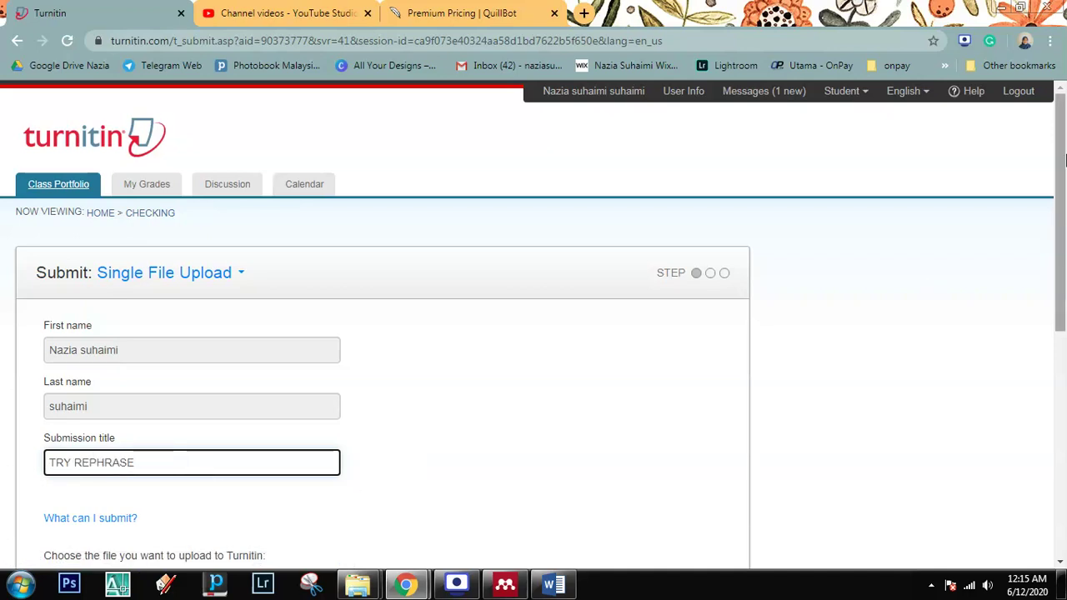
scroll(484, 292, down, 5)
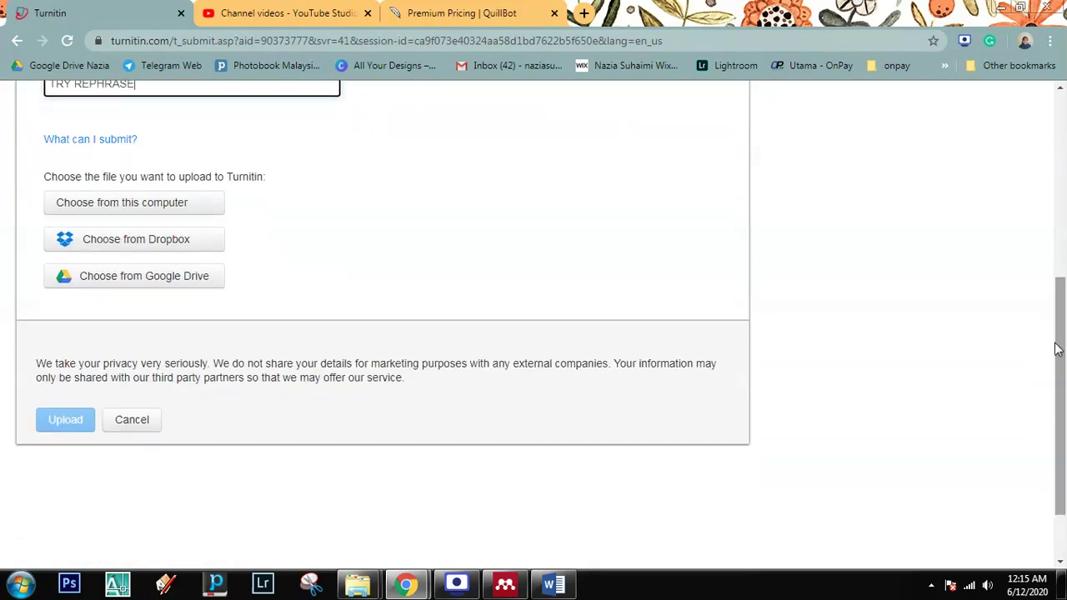
click(218, 203)
click(55, 109)
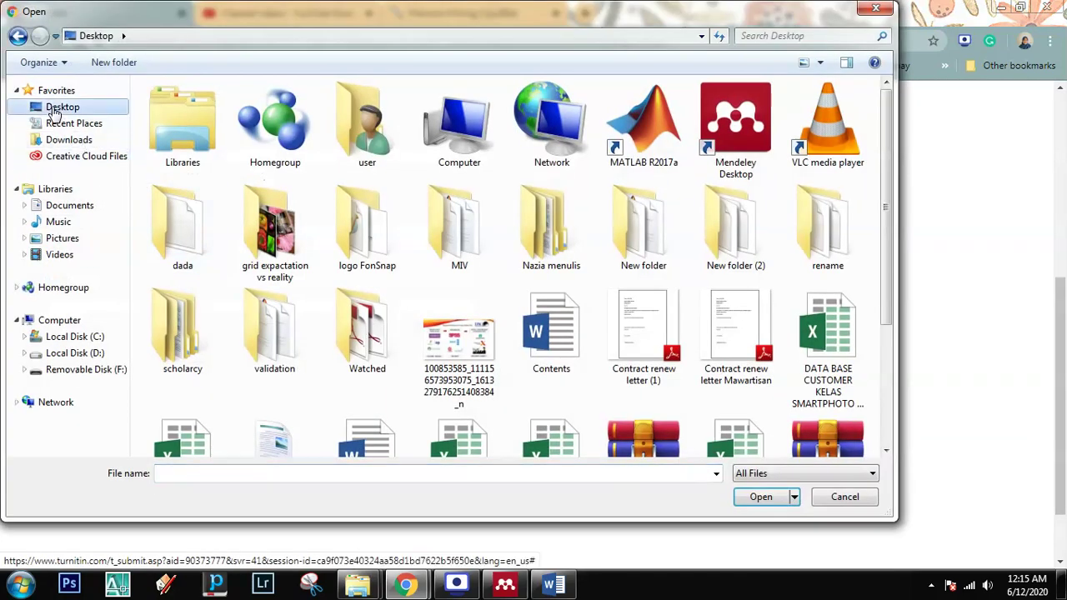
drag(885, 143, 903, 314)
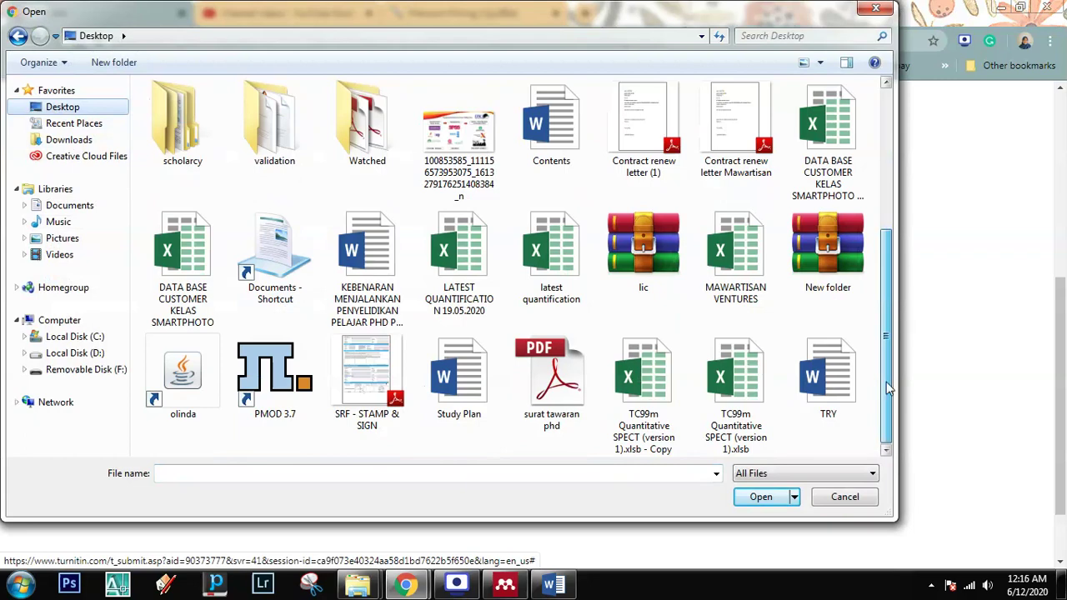
click(846, 393)
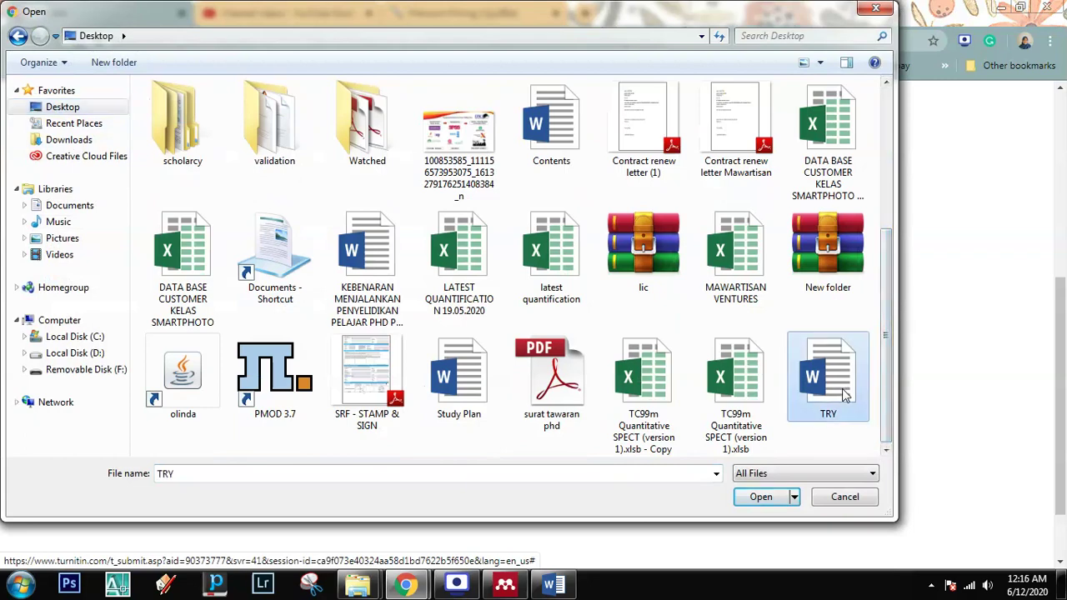
click(760, 499)
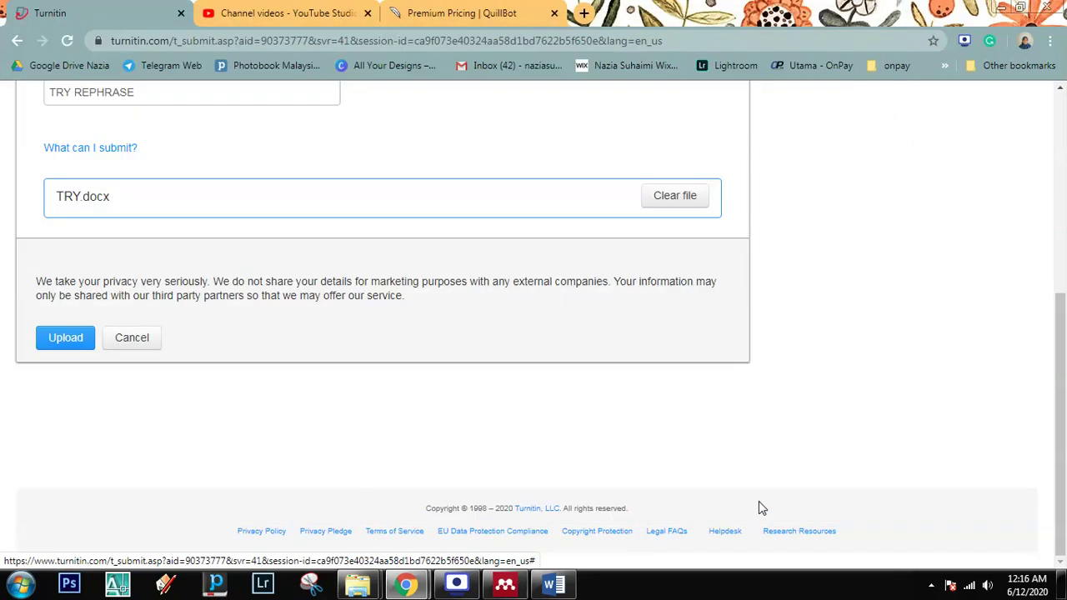
- Upload TRY.docx, review the submission details, and confirm the submission
click(74, 340)
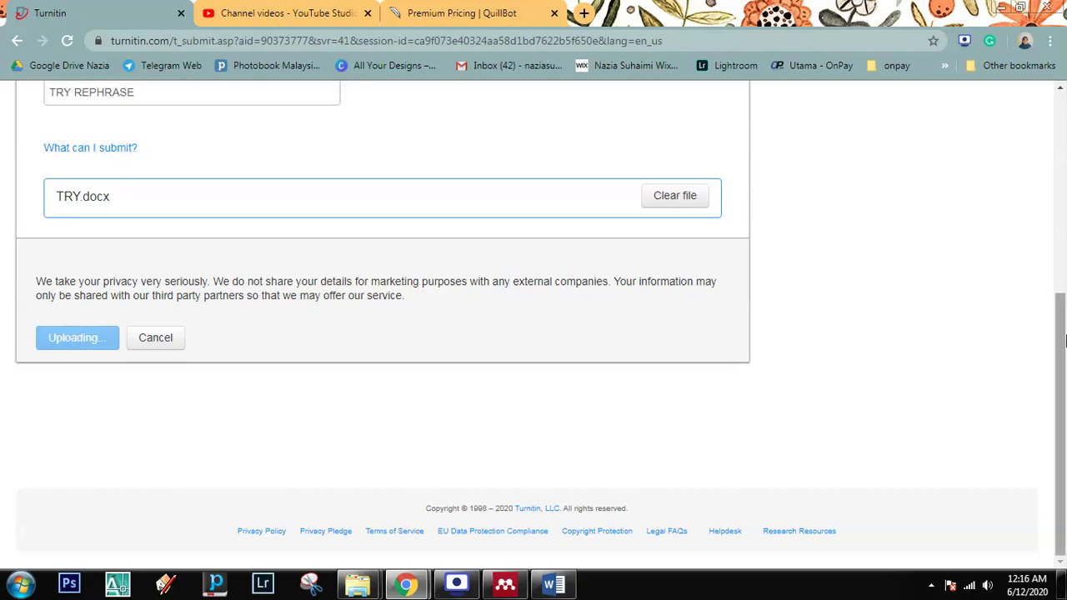
scroll(1057, 255, down, 1)
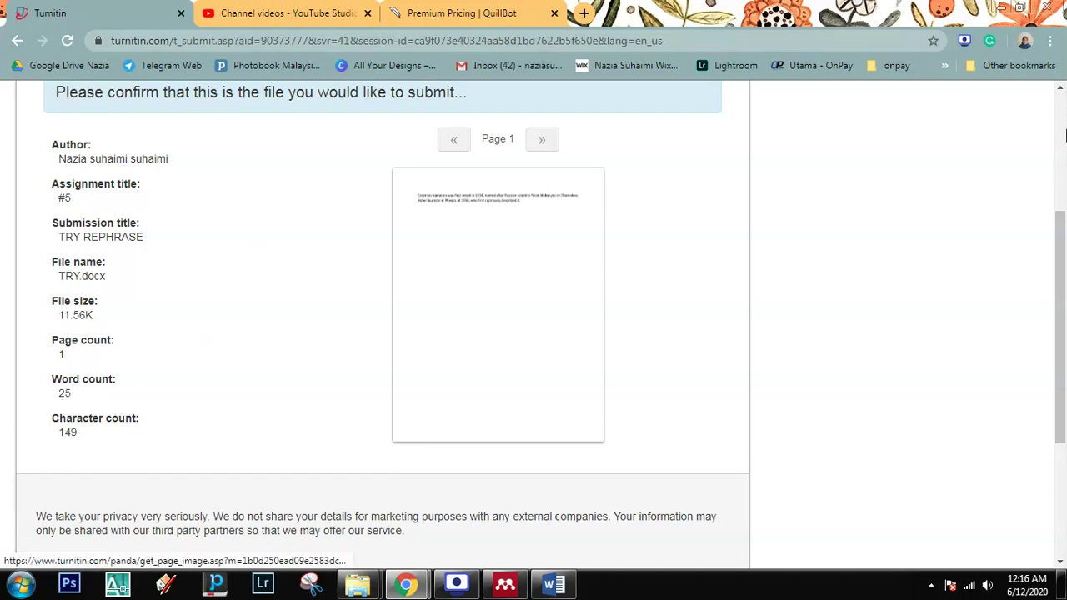
drag(1054, 228, 1053, 265)
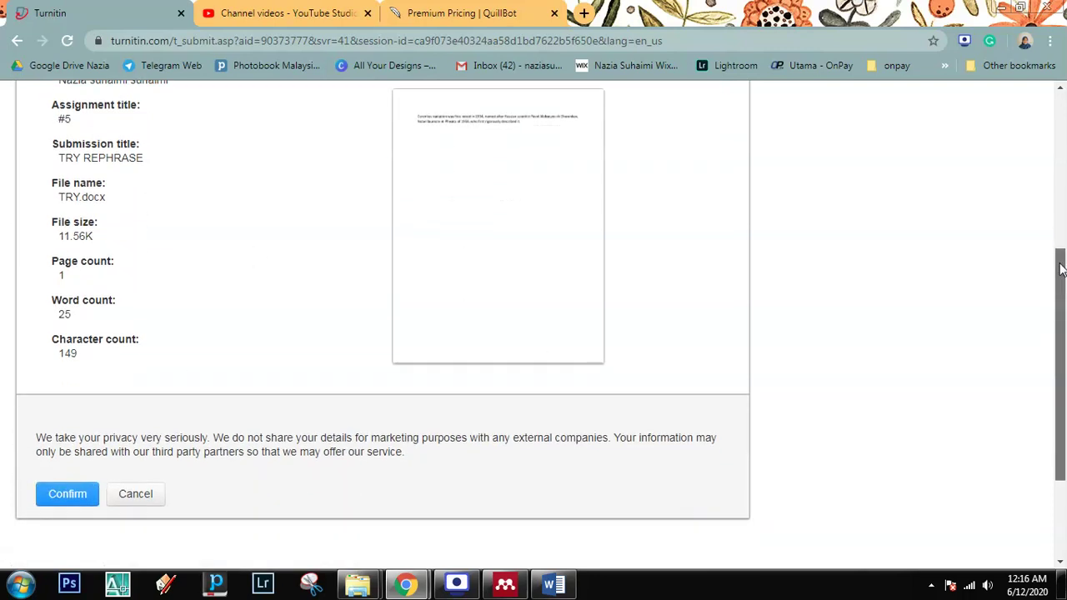
drag(65, 145, 117, 145)
click(117, 145)
click(47, 493)
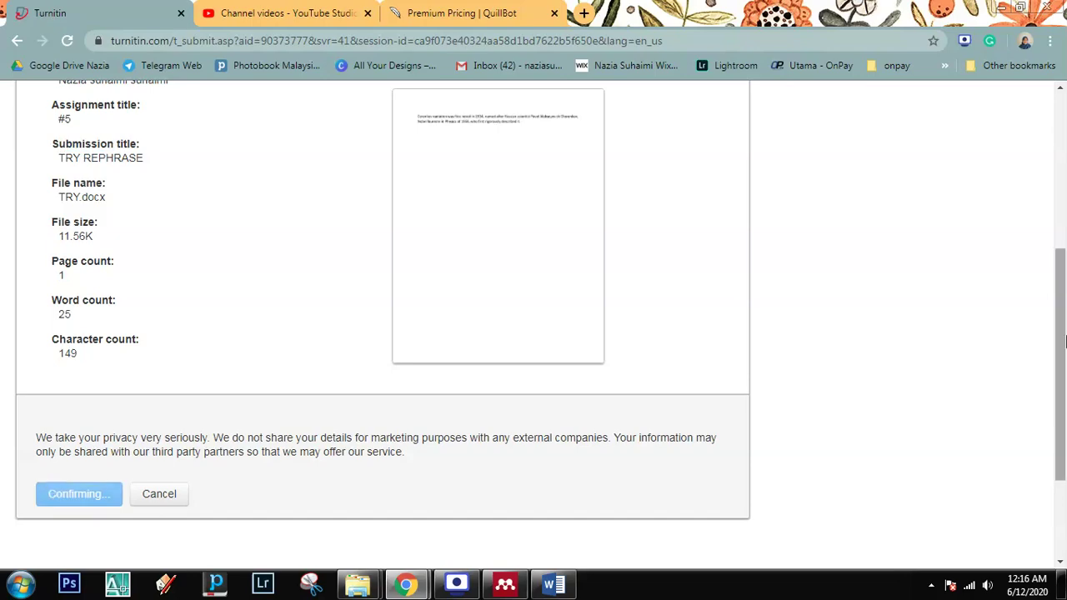
- Review the digital receipt for TRY REPHRASE and return to the assignment list to check the similarity score of assignment #5
drag(1061, 342, 1050, 292)
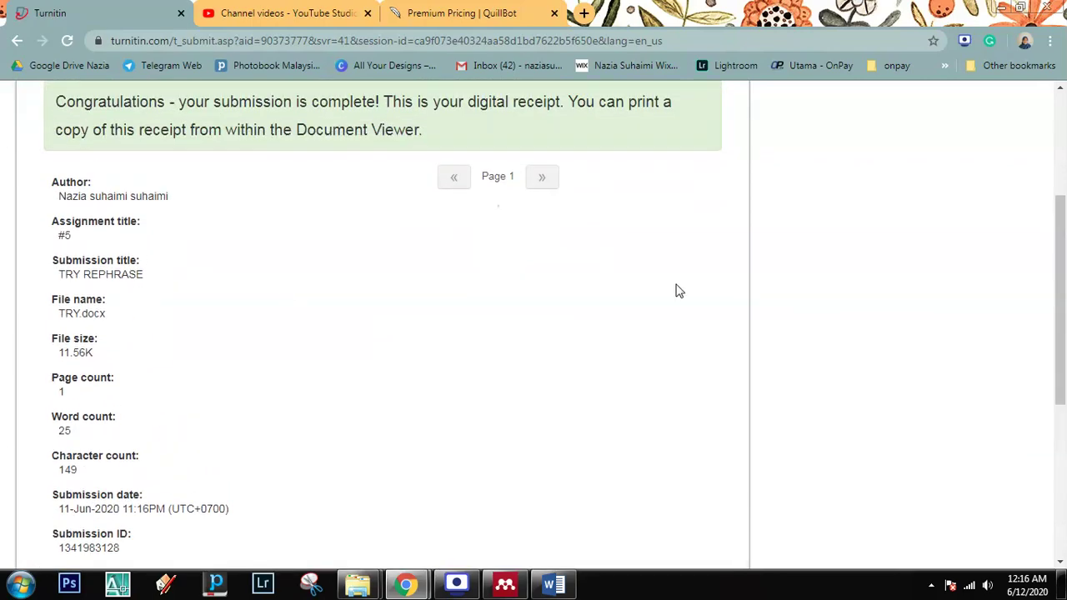
scroll(225, 365, down, 4)
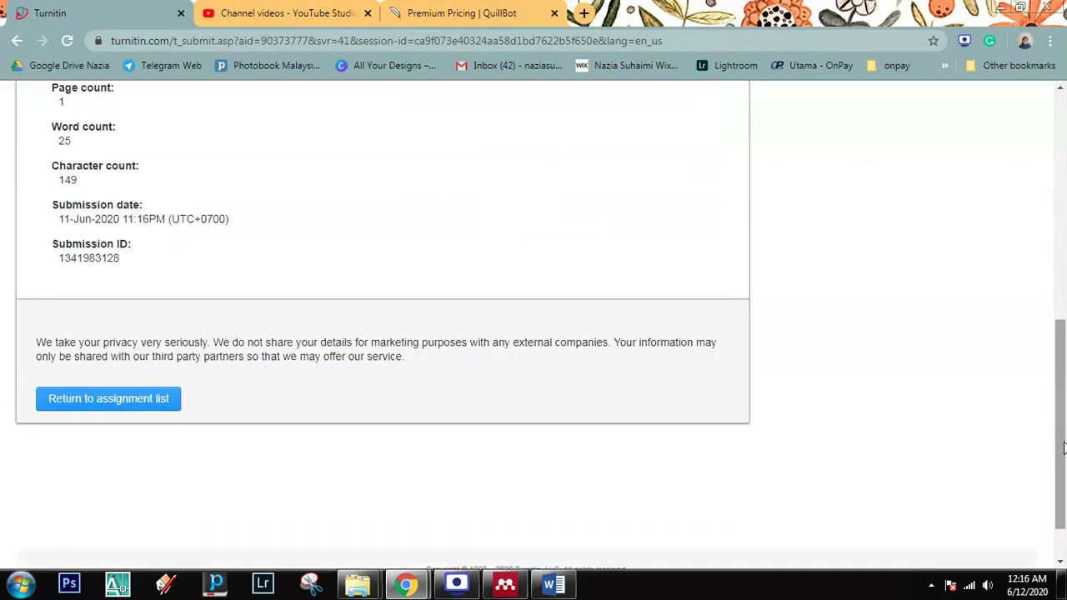
click(117, 408)
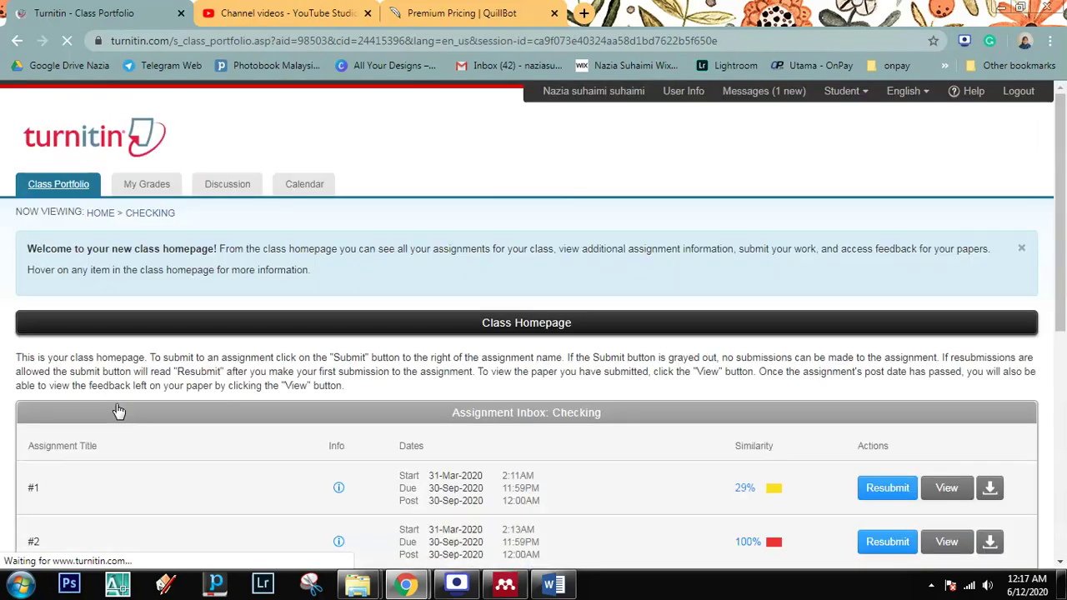
drag(1062, 152, 1064, 317)
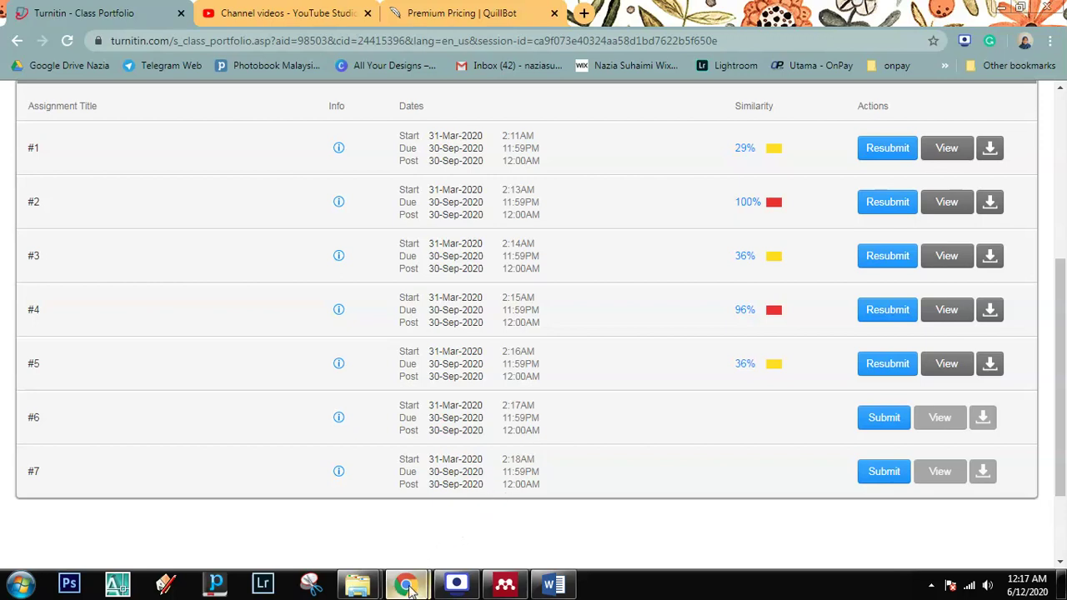
mouse_move(409, 586)
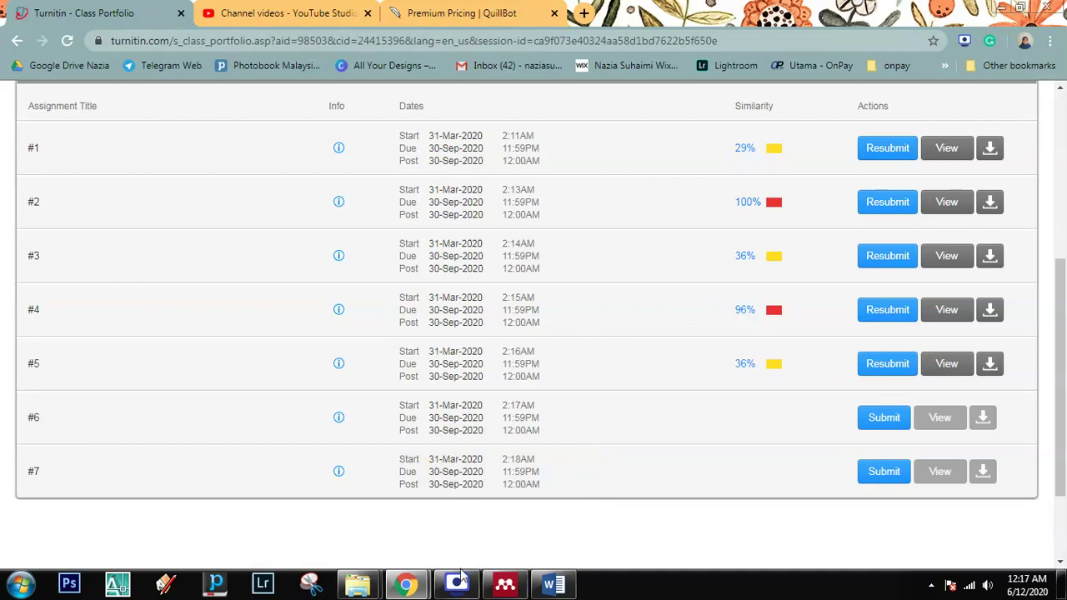
click(352, 517)
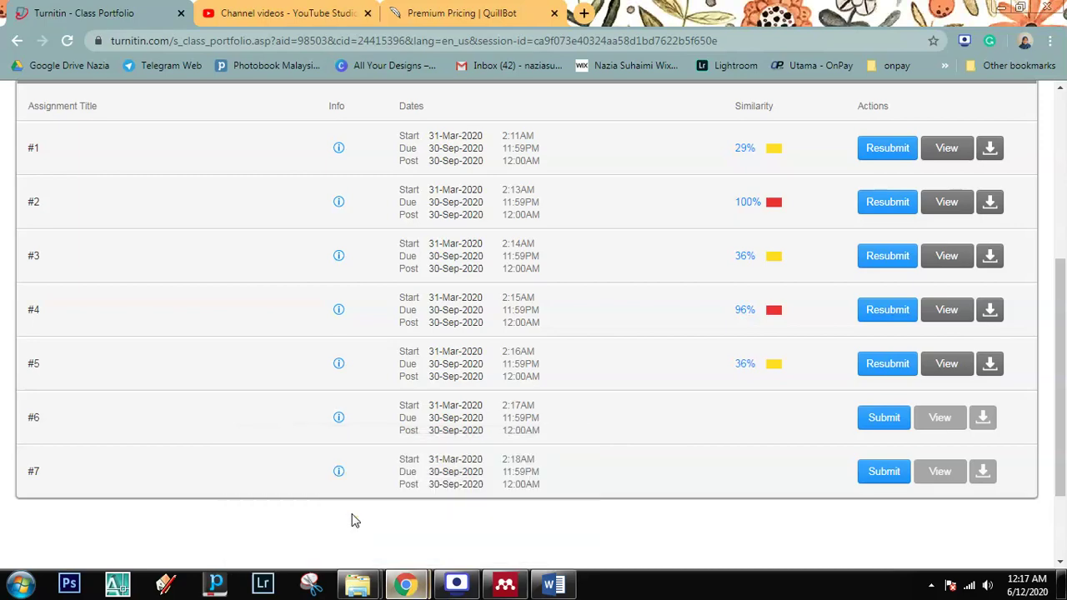
- Switch back to the QuillBot paraphraser and rephrase the Cerenkov radiation sentence in Standard mode
click(488, 10)
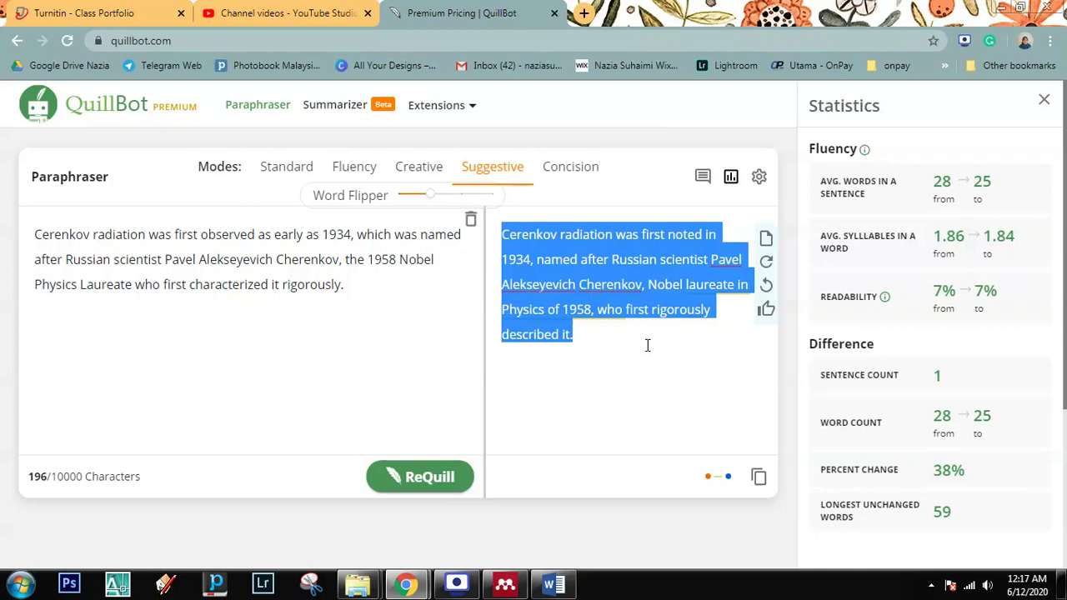
click(615, 346)
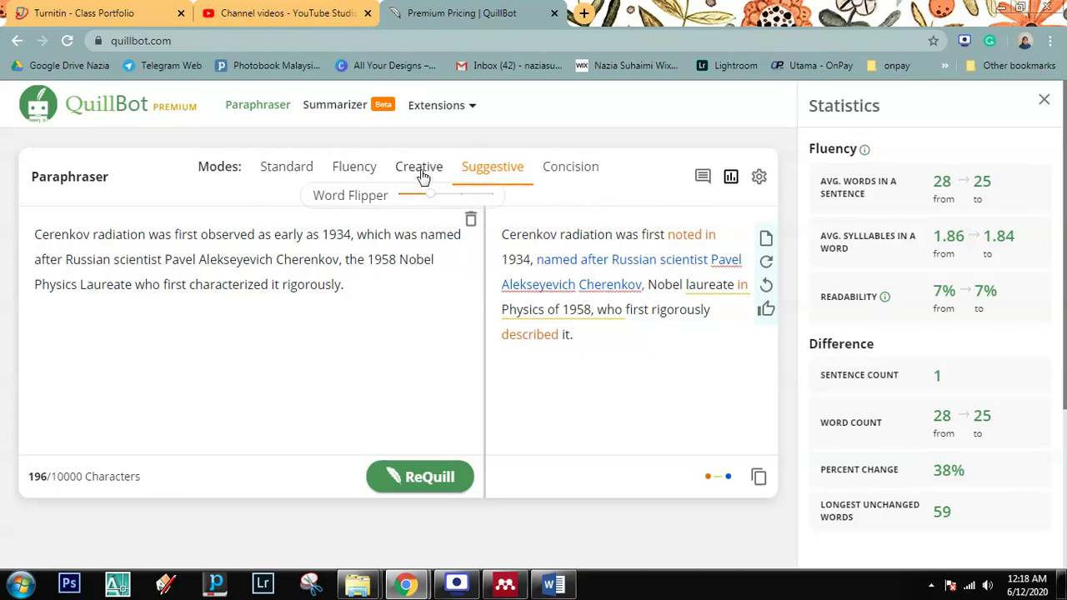
click(297, 175)
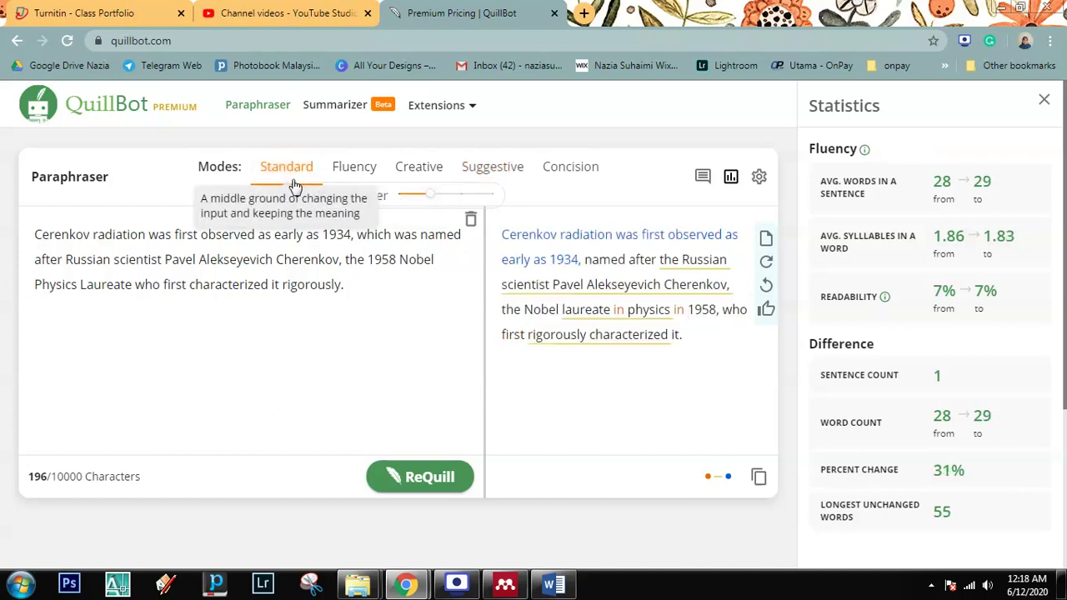
click(297, 182)
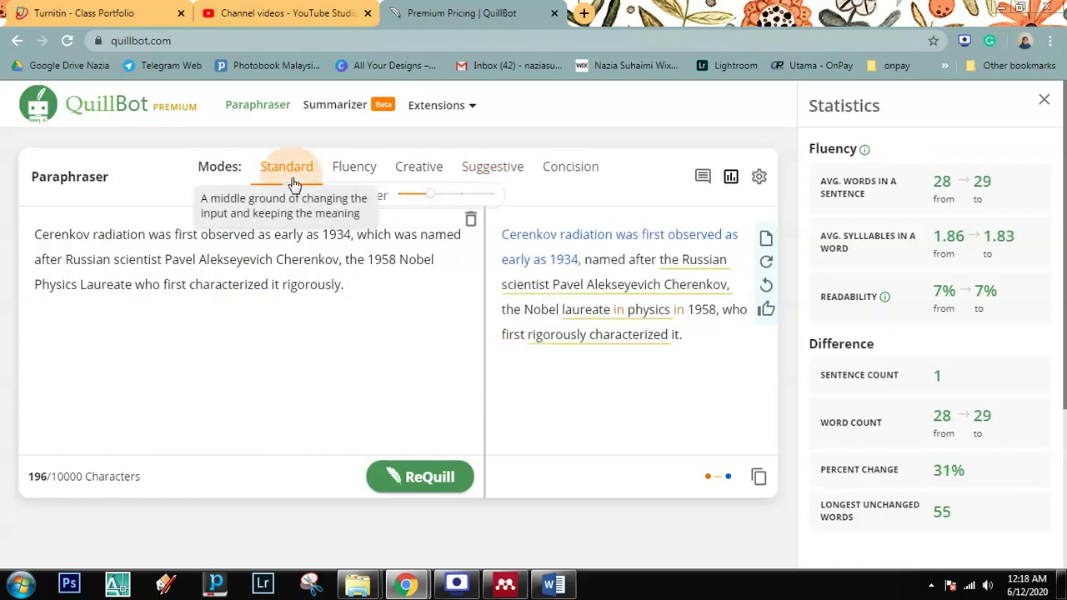
click(711, 344)
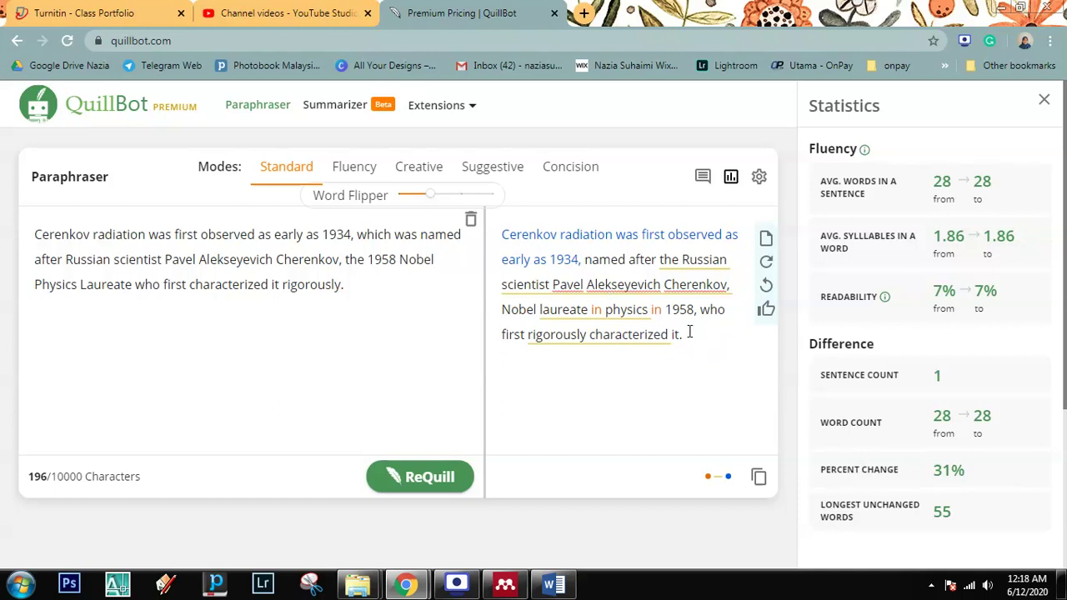
- Rephrase the Cerenkov radiation sentence again in Standard mode and copy the whole paraphrased result
click(431, 476)
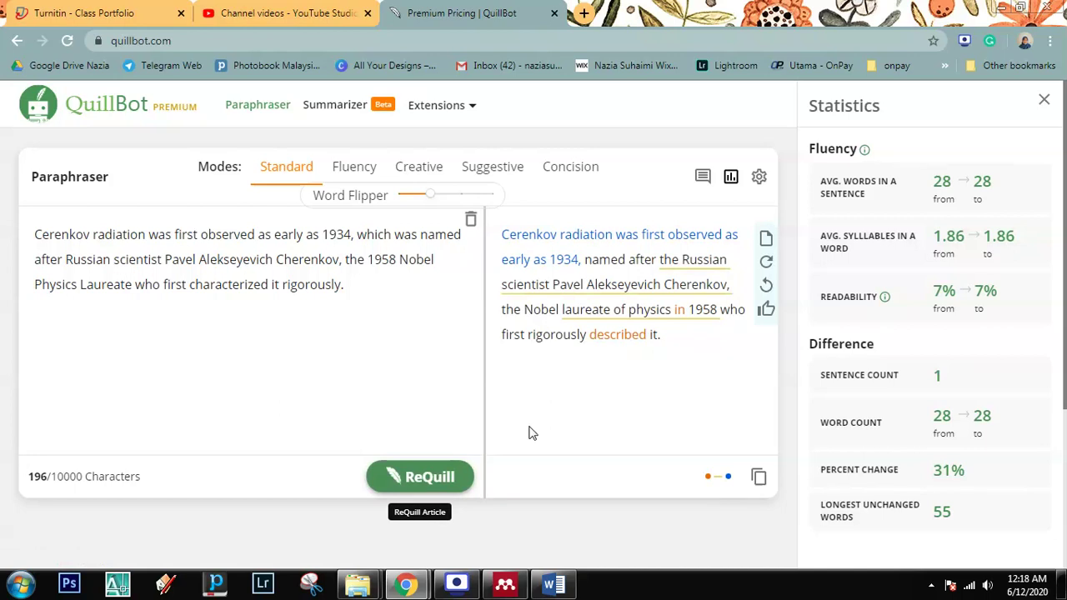
drag(675, 339, 505, 248)
right_click(505, 248)
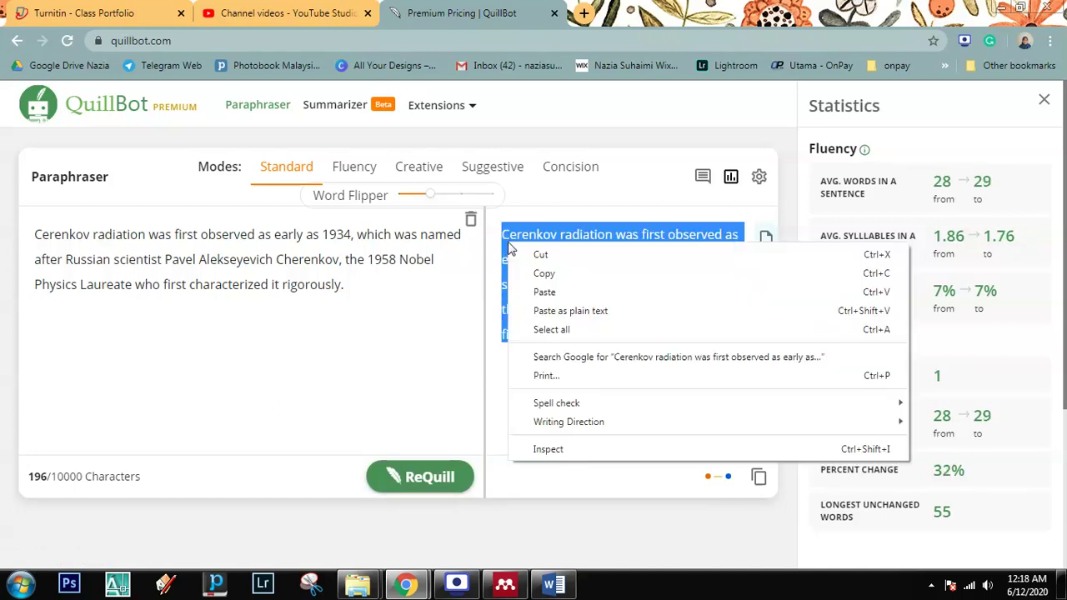
click(526, 270)
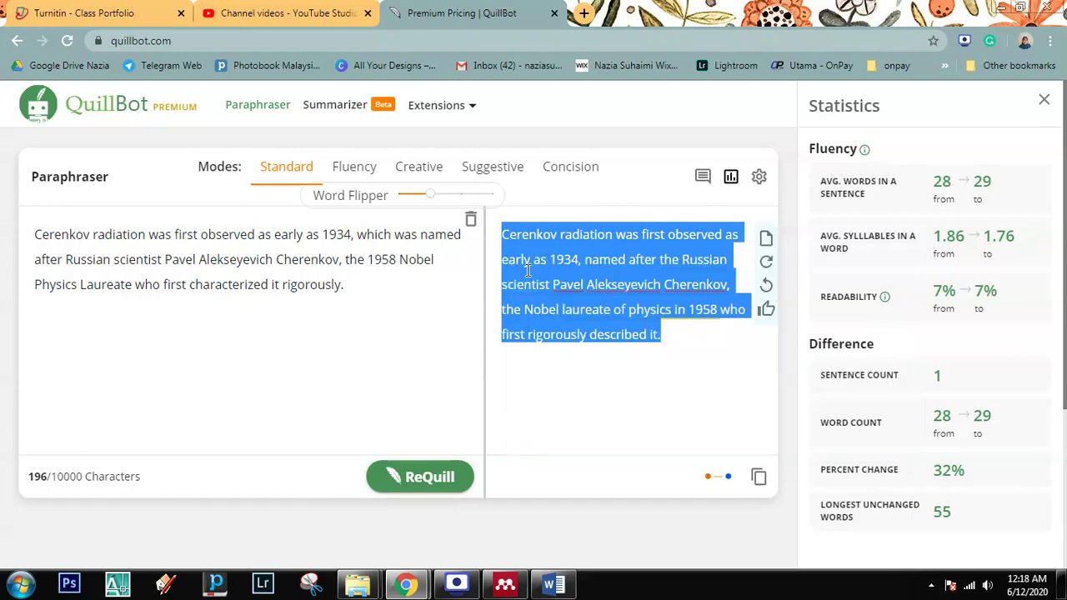
- Switch to the TRY document in Word, replace its sentence with the copied paraphrase as text only, and save the document
click(554, 584)
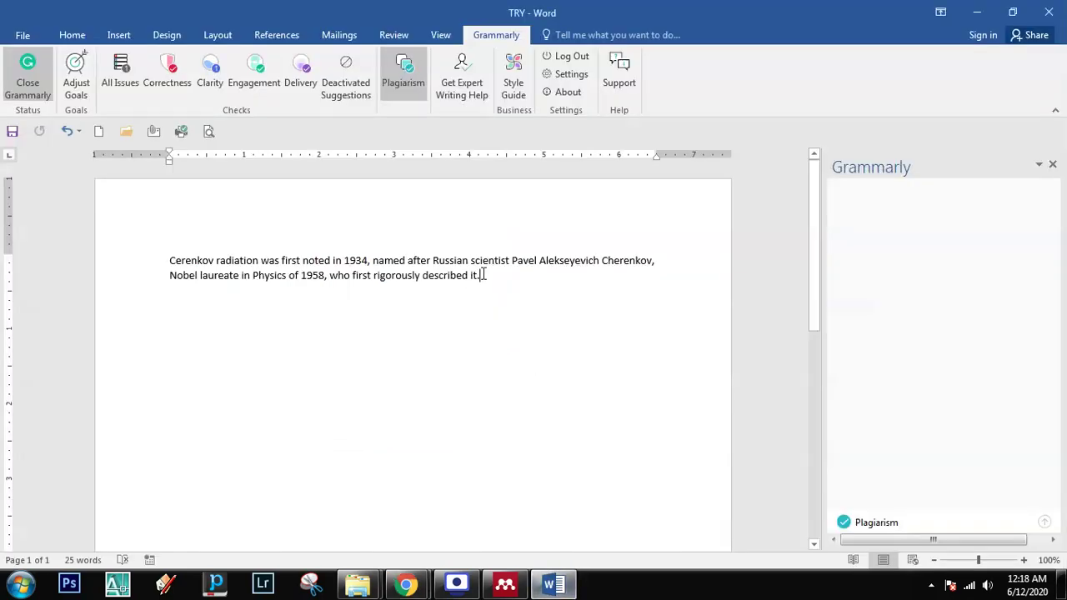
drag(484, 275, 160, 256)
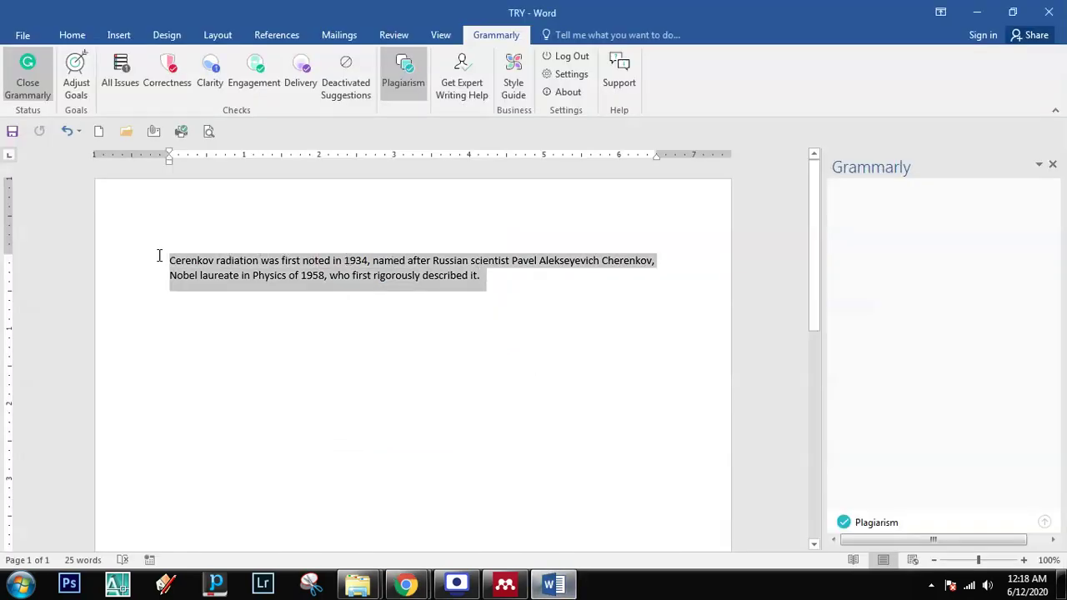
right_click(219, 261)
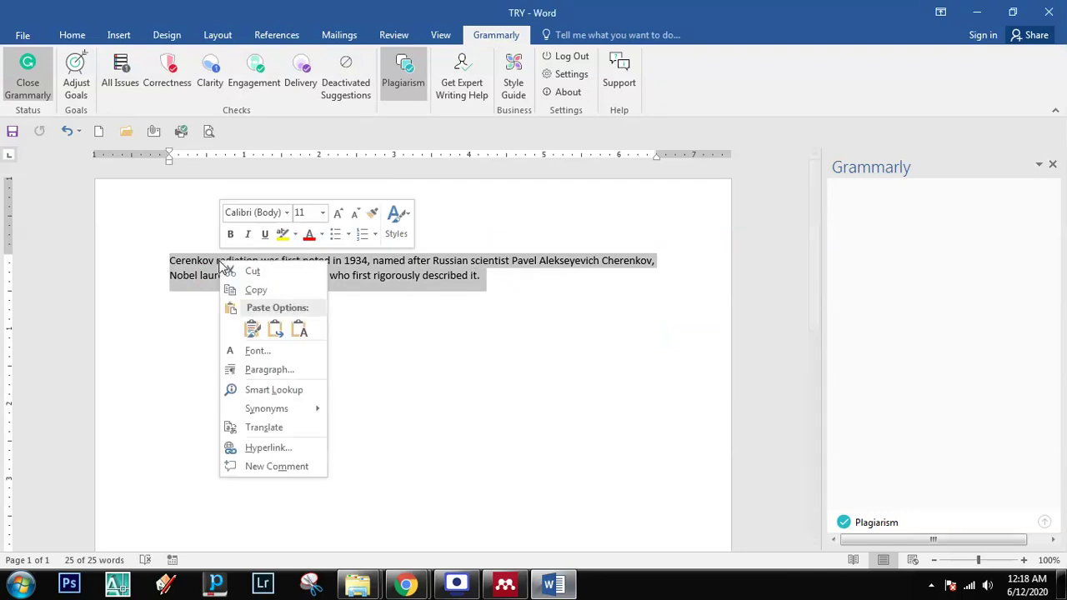
click(300, 329)
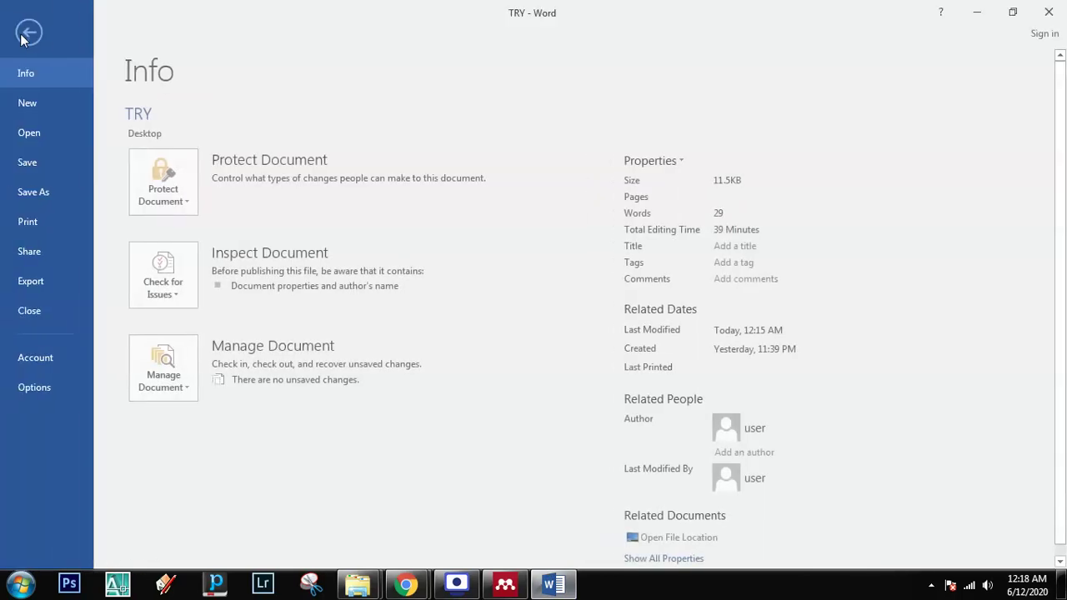
click(22, 35)
click(49, 168)
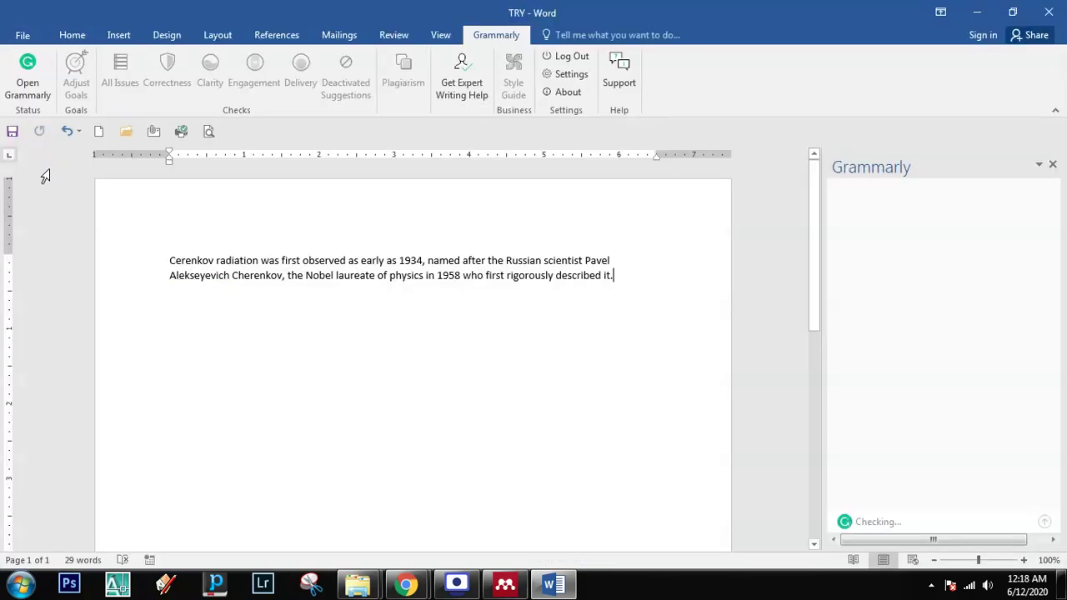
- Return to the Turnitin class portfolio in Chrome and start a resubmission for assignment #5, accepting replacement of the earlier paper
mouse_move(406, 584)
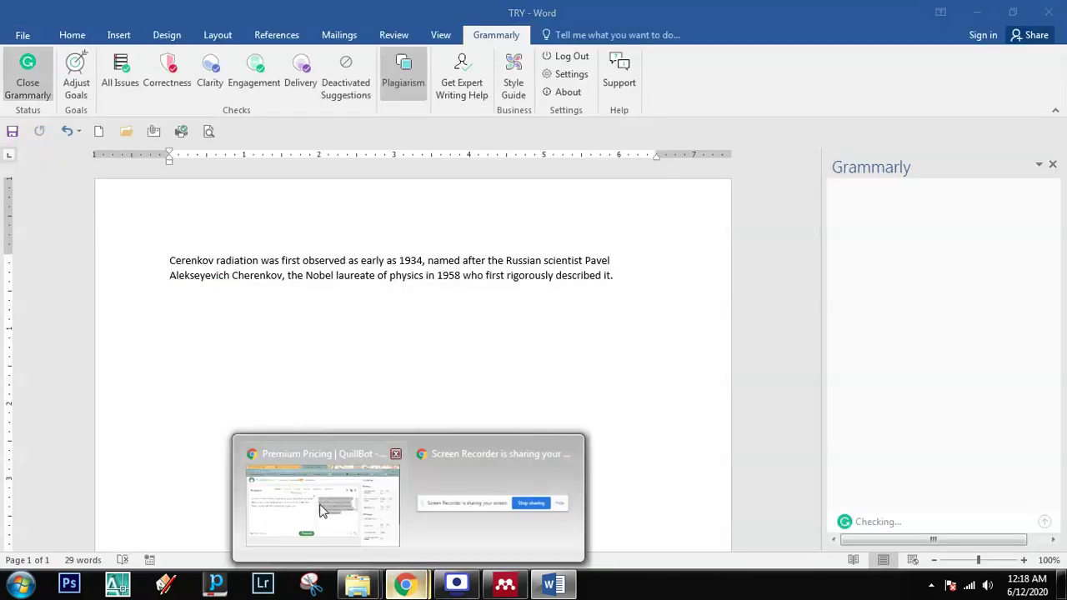
click(316, 509)
click(96, 8)
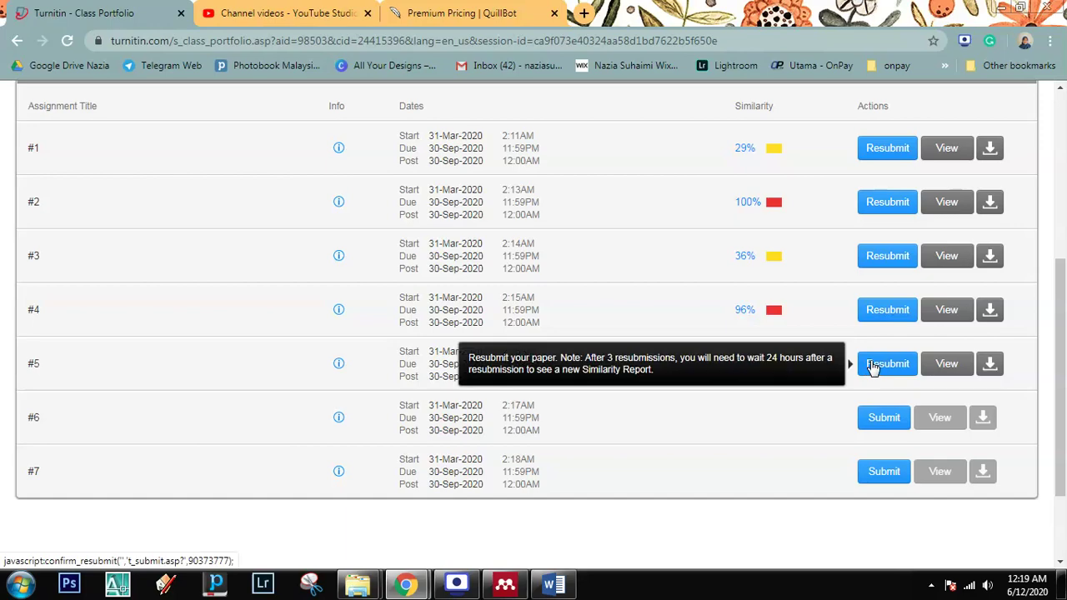
click(501, 15)
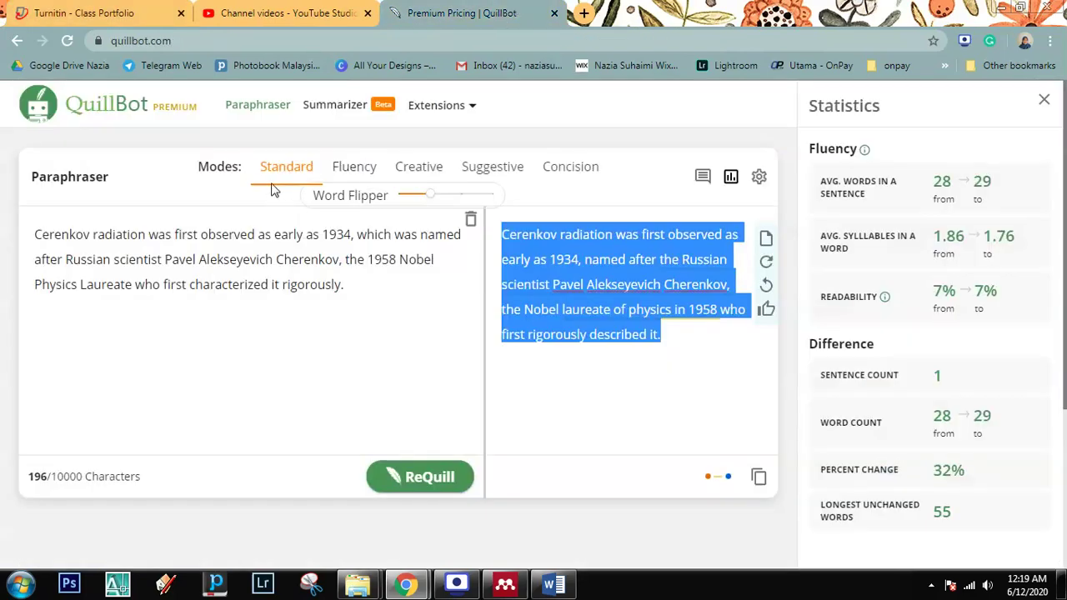
click(125, 14)
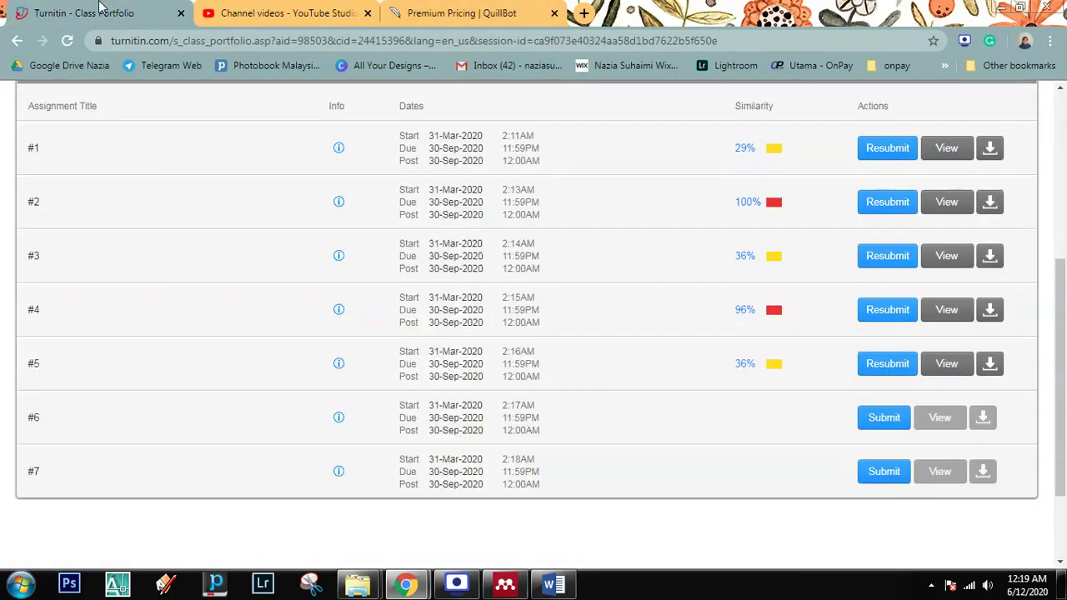
click(869, 373)
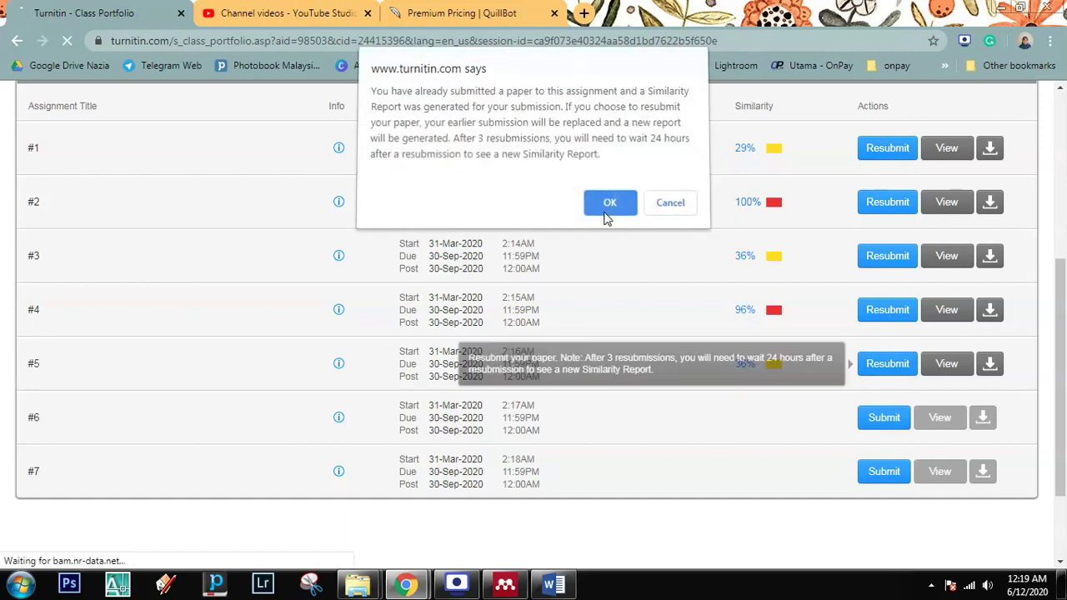
click(608, 204)
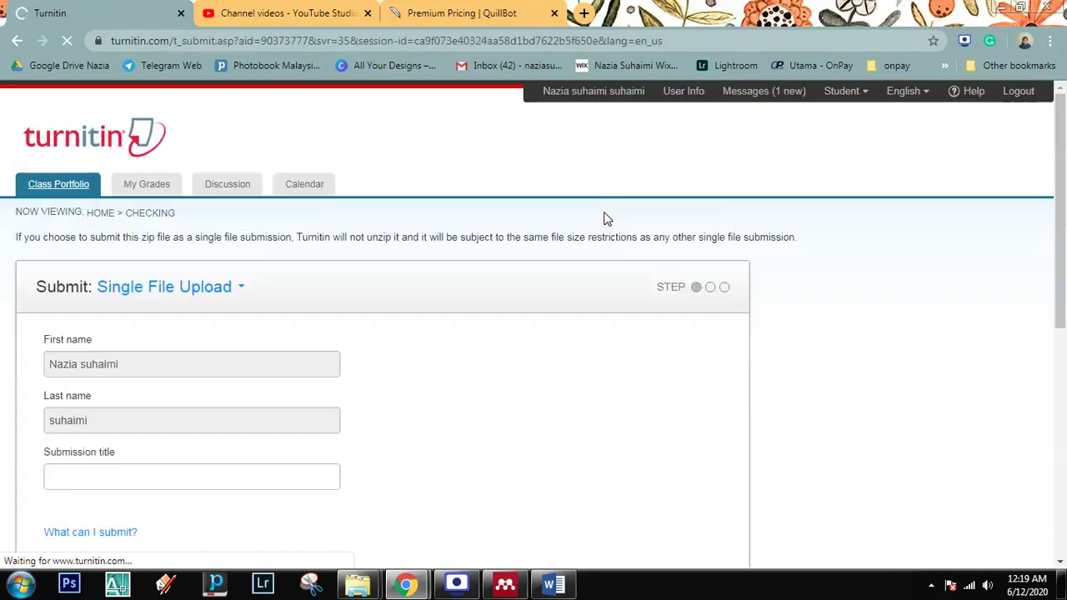
- Title the submission TRY STANDARD and choose the TRY file from the Desktop for upload
scroll(1065, 183, down, 3)
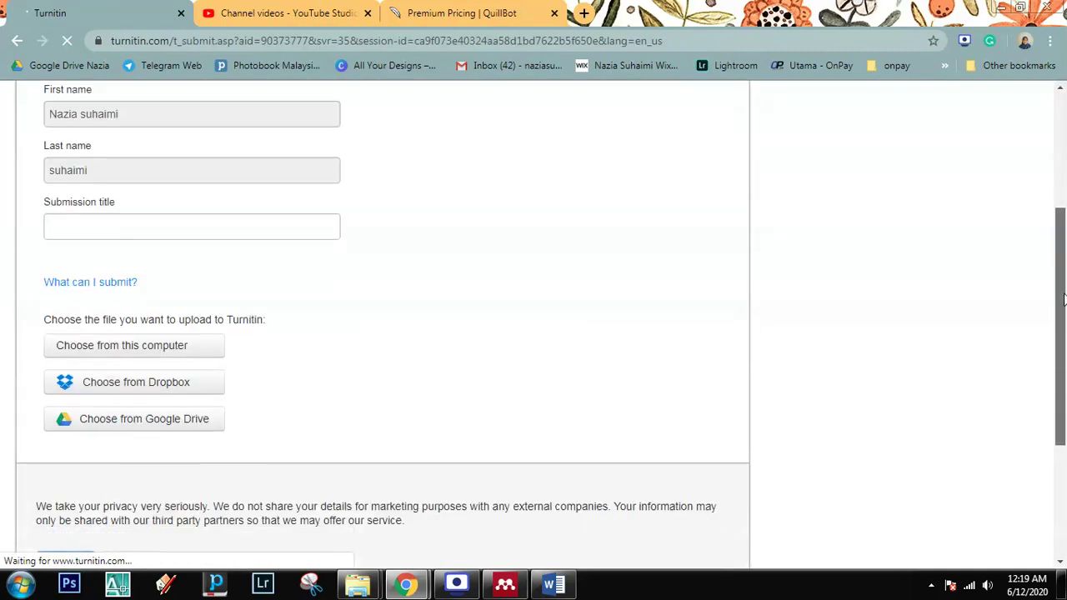
click(259, 200)
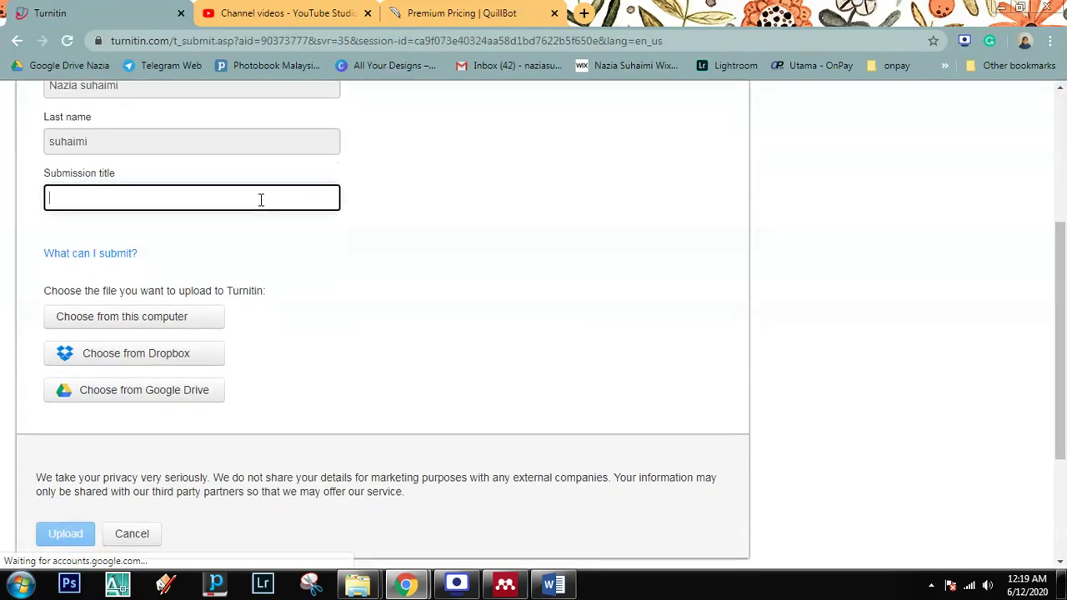
text(TRY)
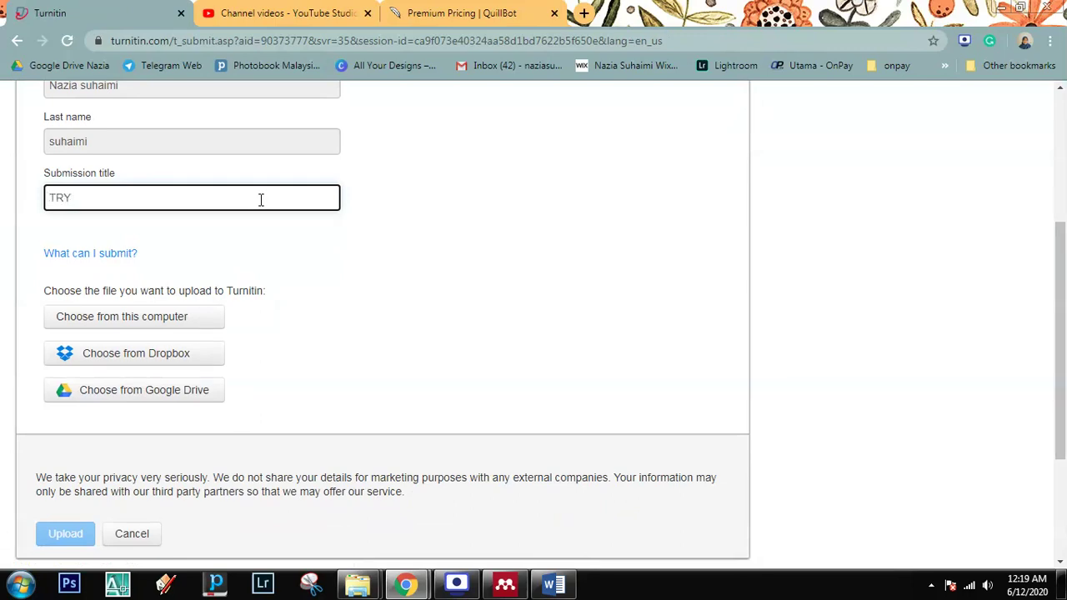
text( STANDARD)
click(114, 322)
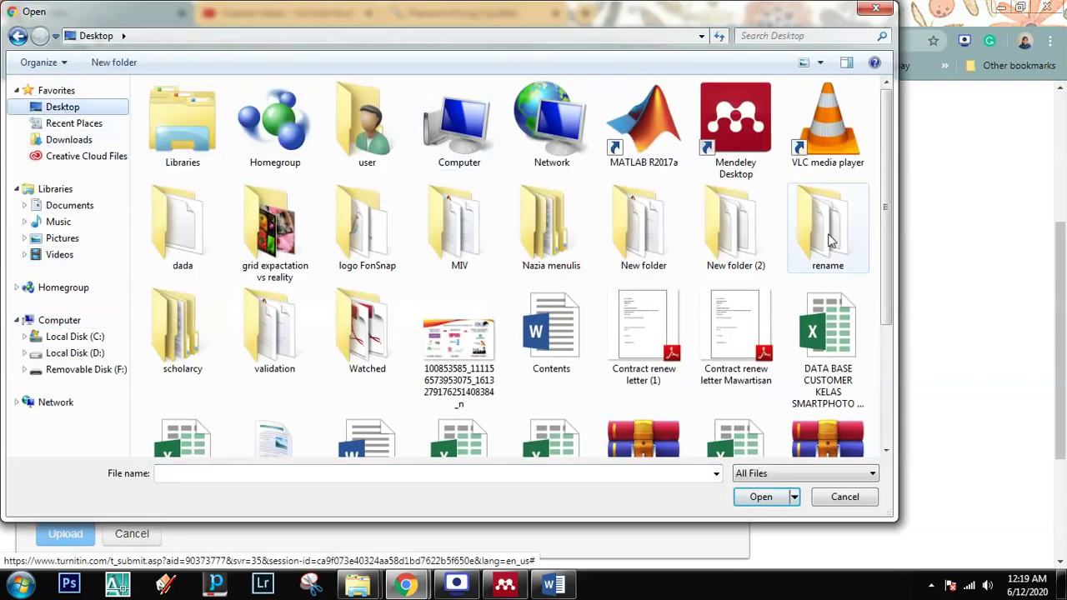
drag(885, 269, 880, 421)
click(828, 379)
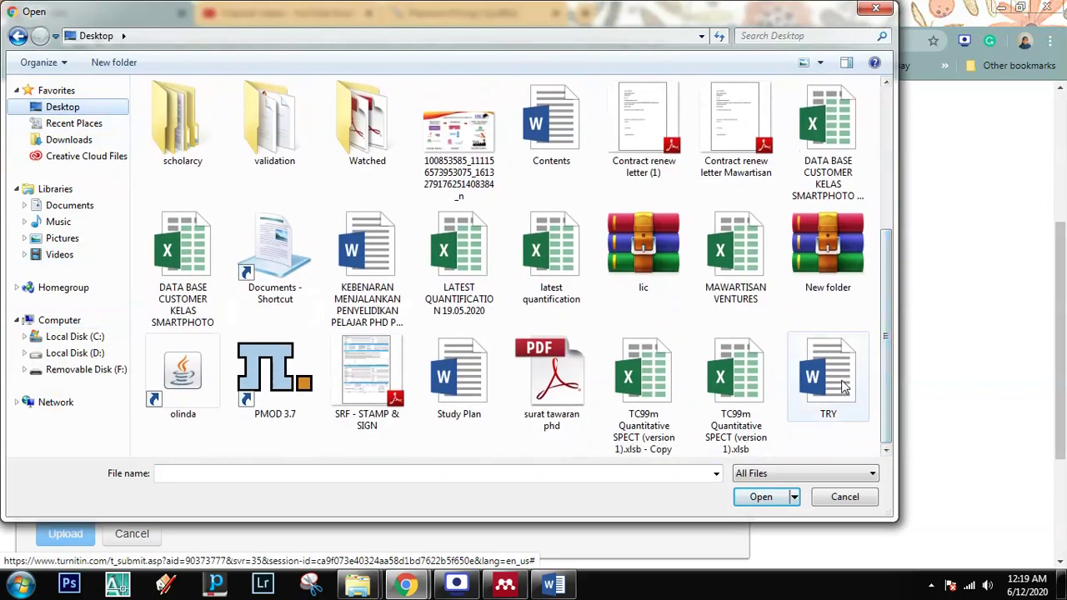
click(757, 498)
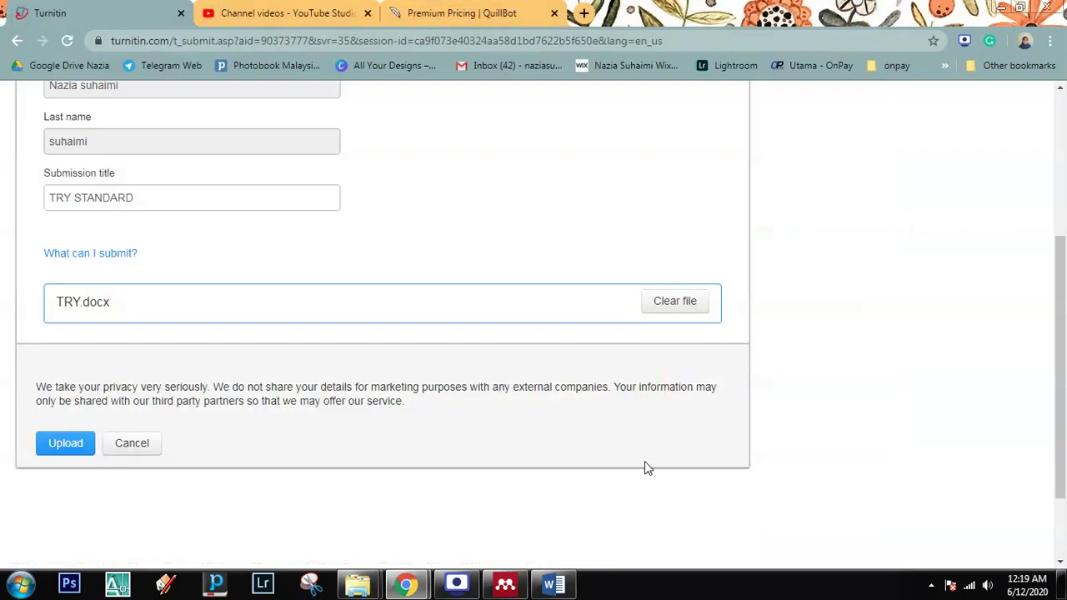
- Upload TRY.docx for TRY STANDARD, review the submission details, and confirm the submission
click(60, 445)
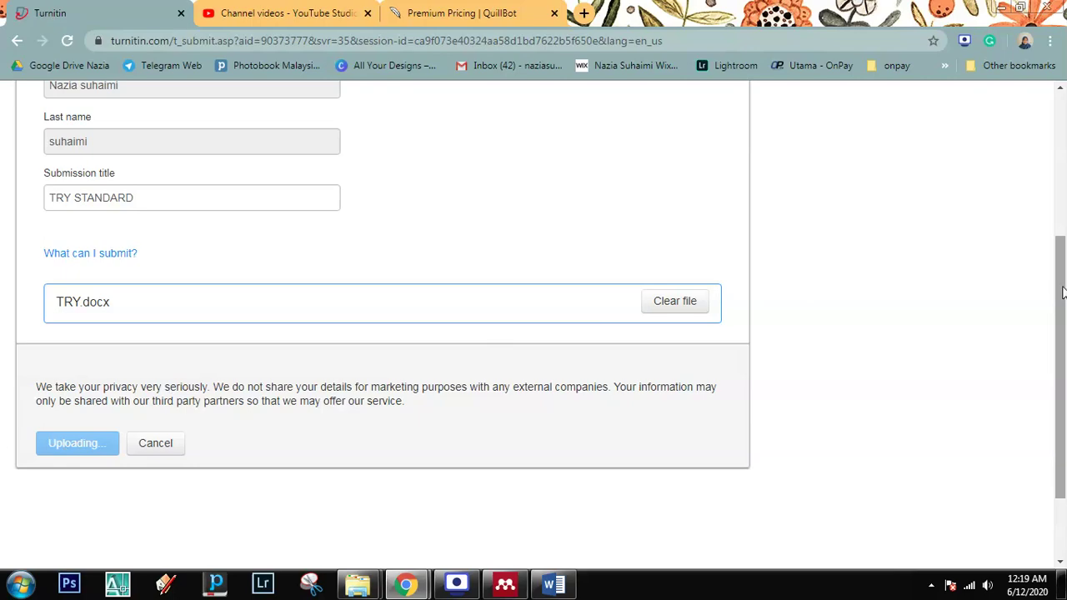
drag(1065, 290, 1052, 264)
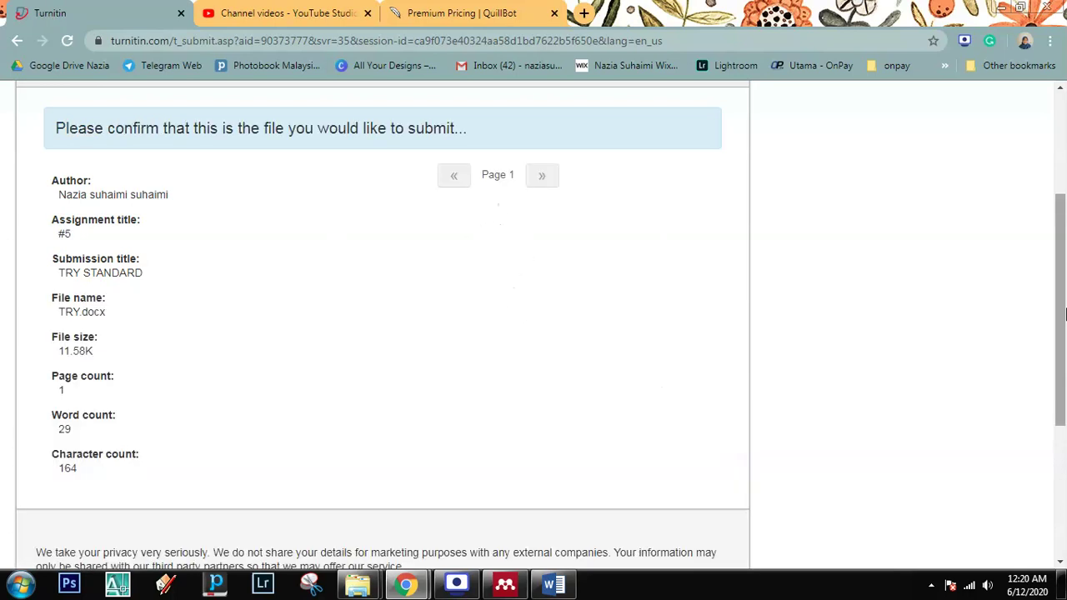
scroll(1061, 312, down, 3)
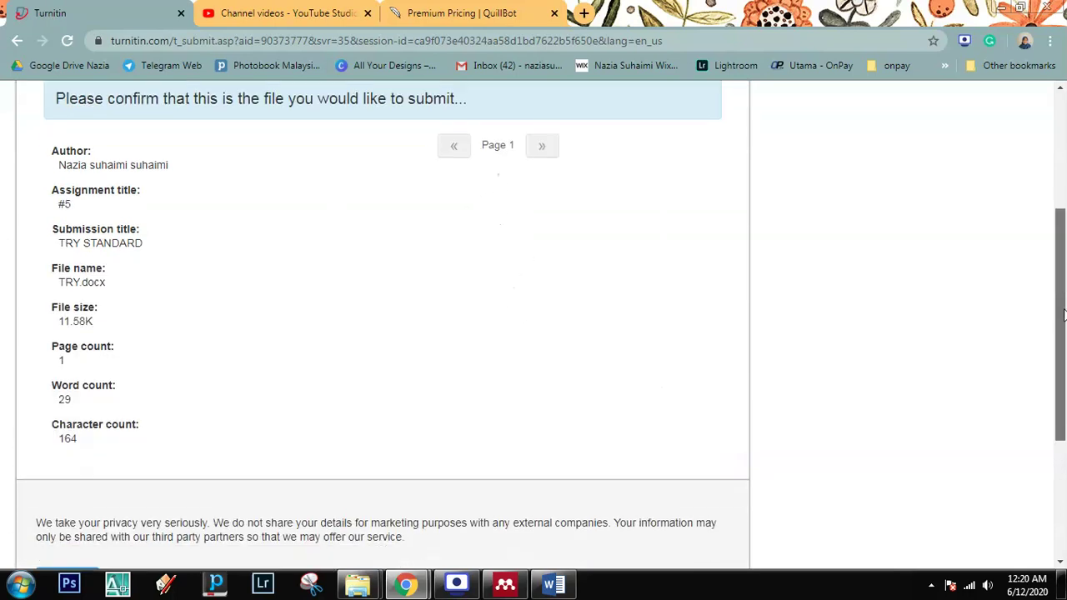
click(73, 458)
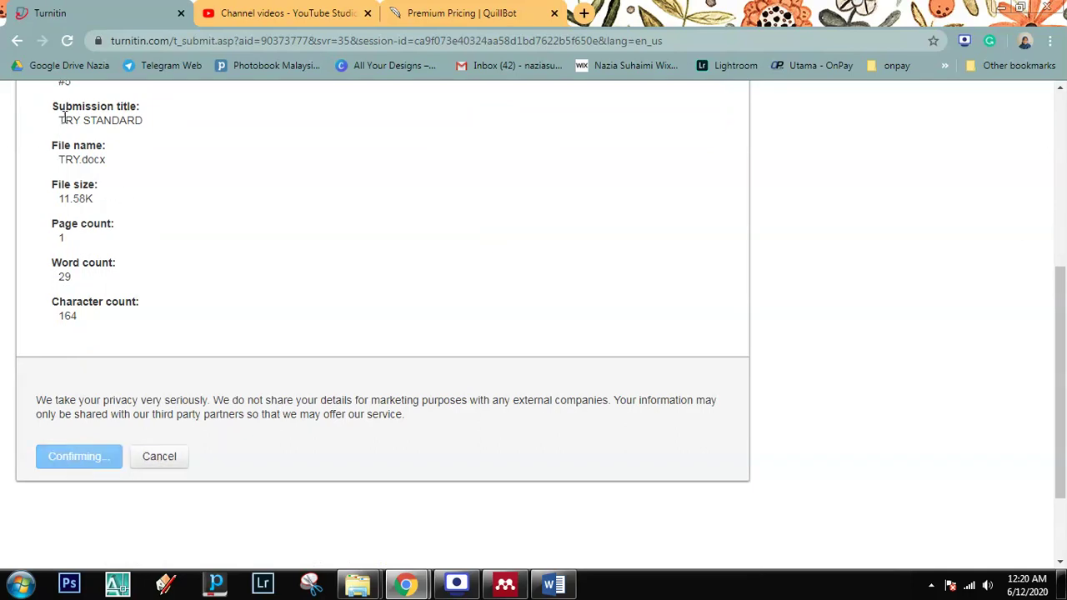
drag(58, 120, 135, 121)
click(135, 121)
- Review the digital receipt for TRY STANDARD and return to the assignment list to check assignment #5's similarity score
drag(1063, 334, 1062, 263)
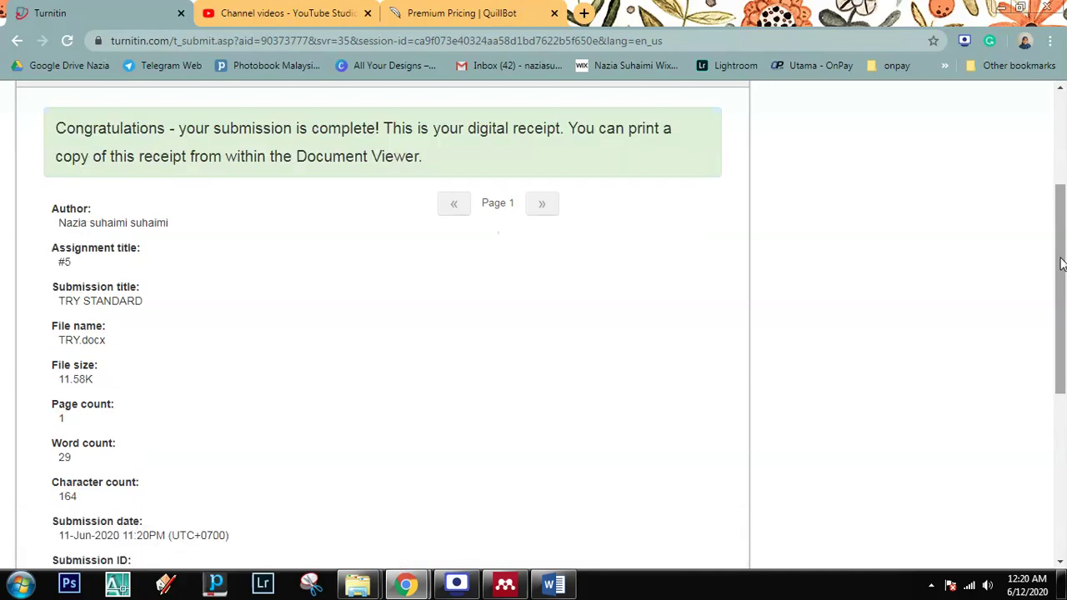
scroll(1062, 263, down, 3)
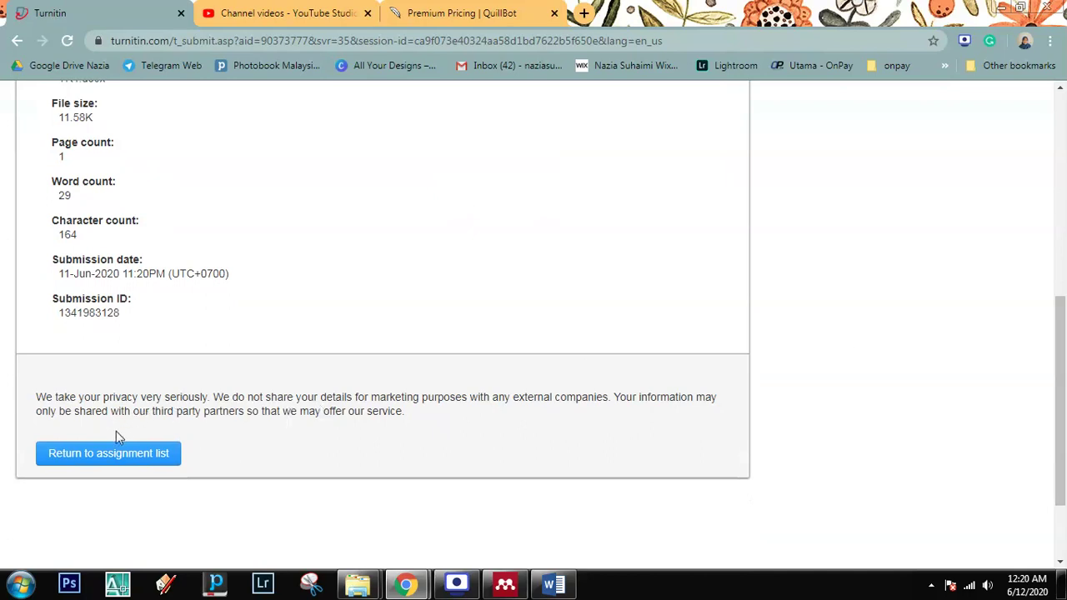
click(99, 457)
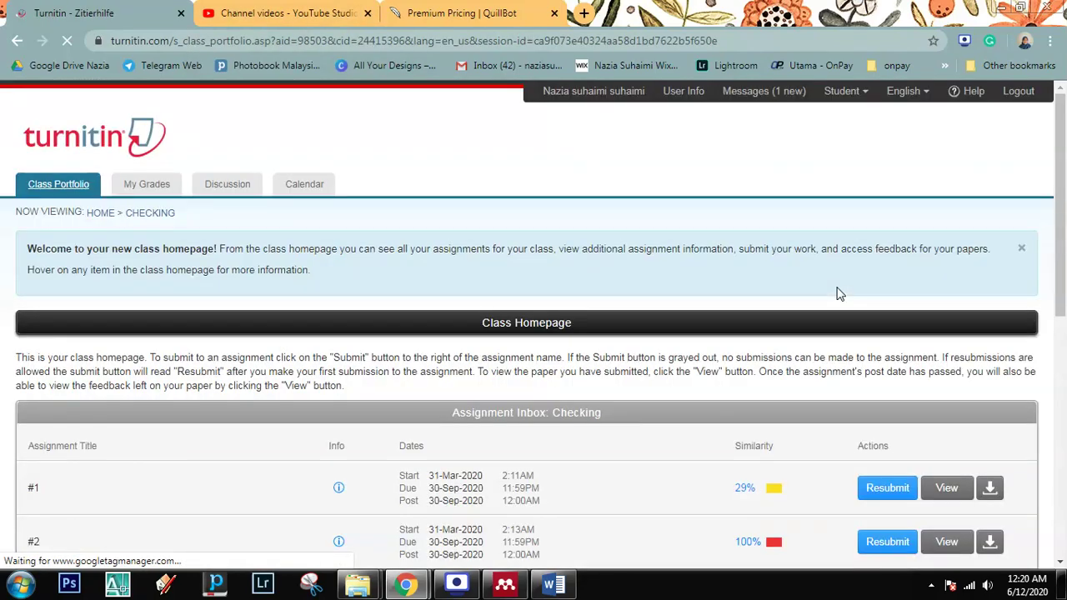
scroll(783, 421, down, 4)
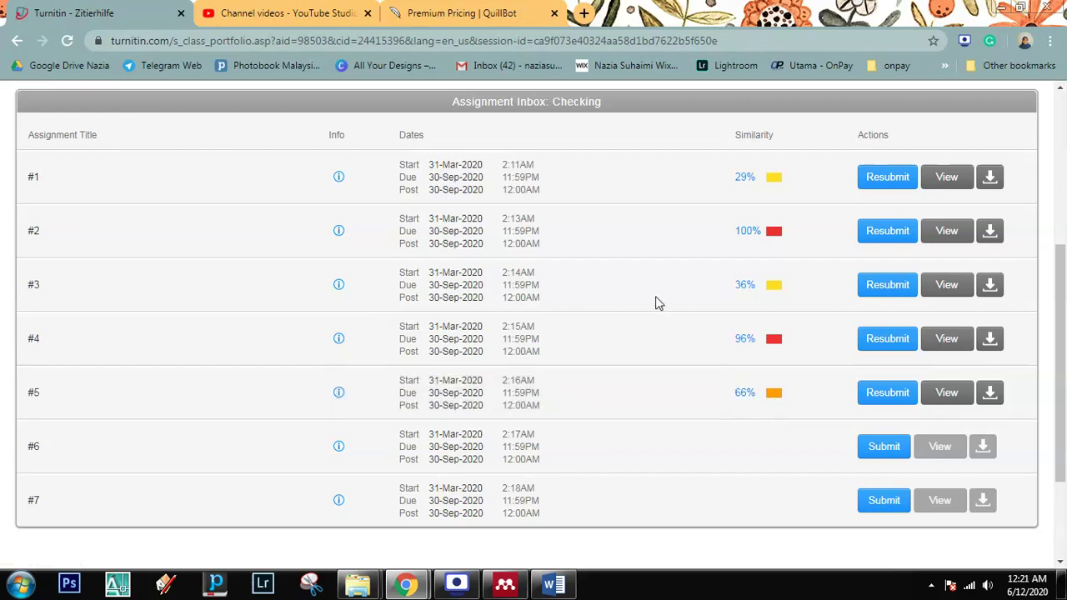
- Compare the Standard mode paraphrase in QuillBot with assignment #5's similarity score in Turnitin, and review the available paraphrasing modes
click(475, 14)
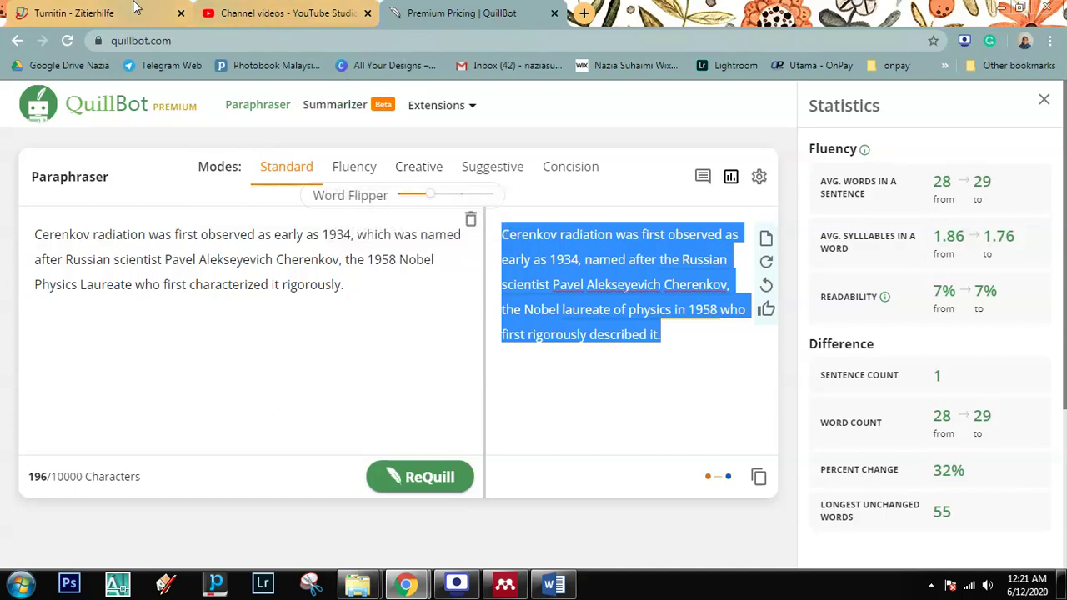
key(ctrl+1)
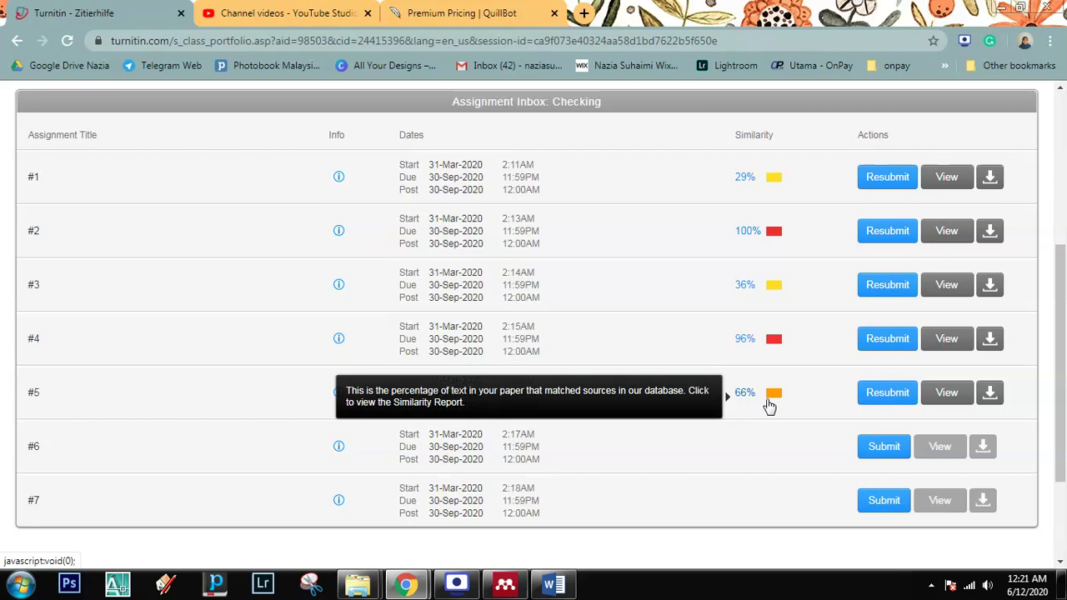
click(441, 12)
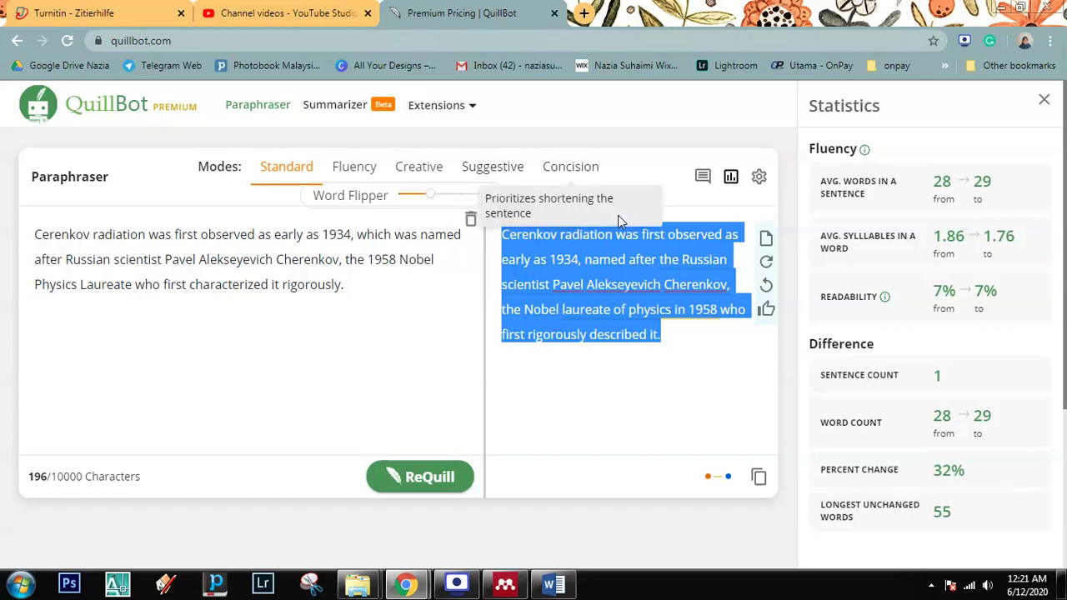
click(674, 377)
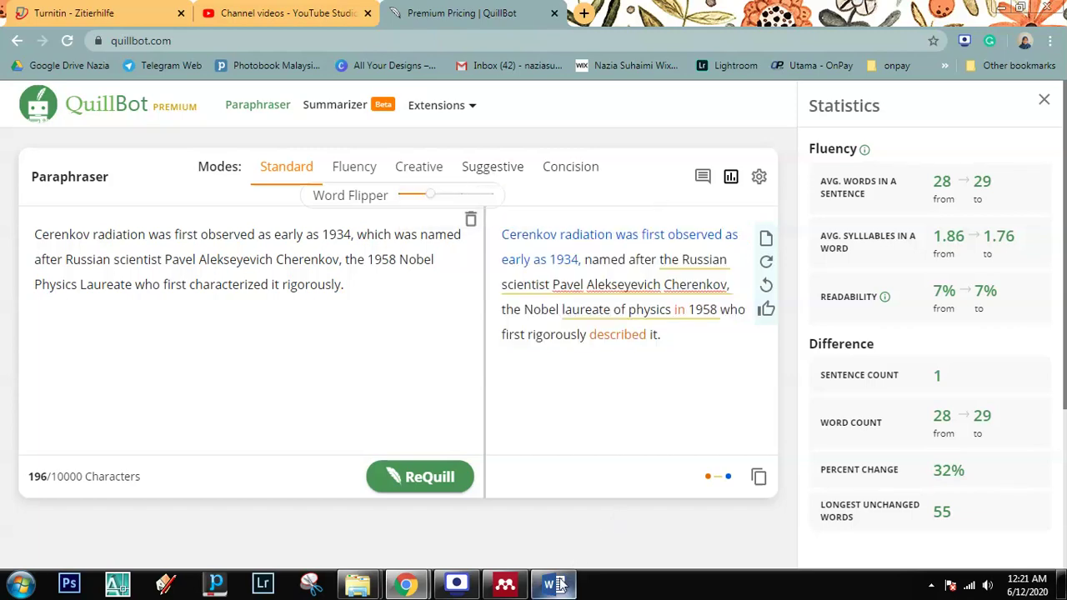
click(459, 586)
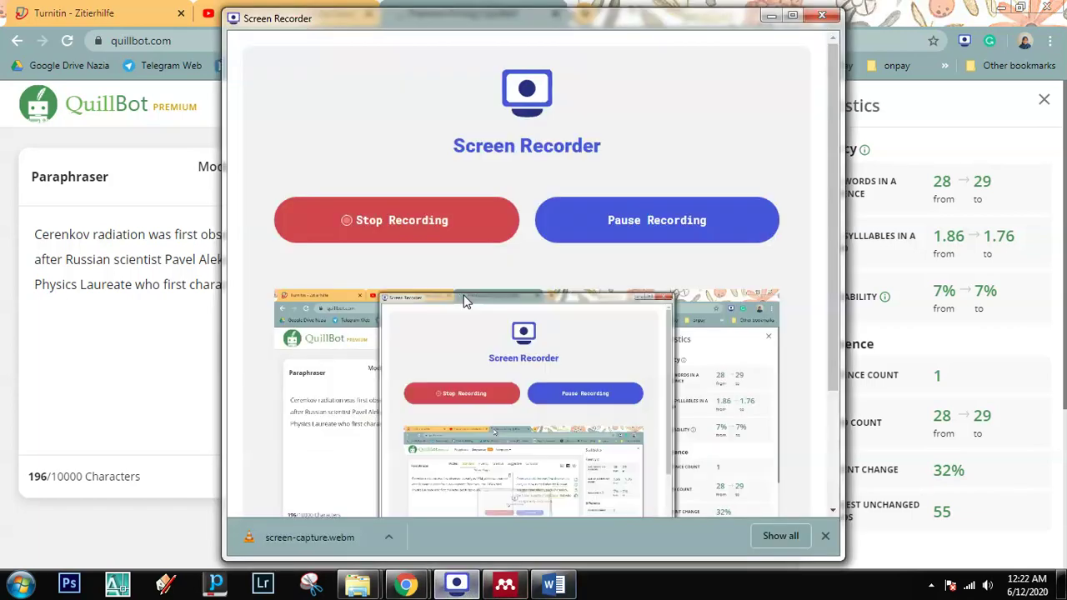